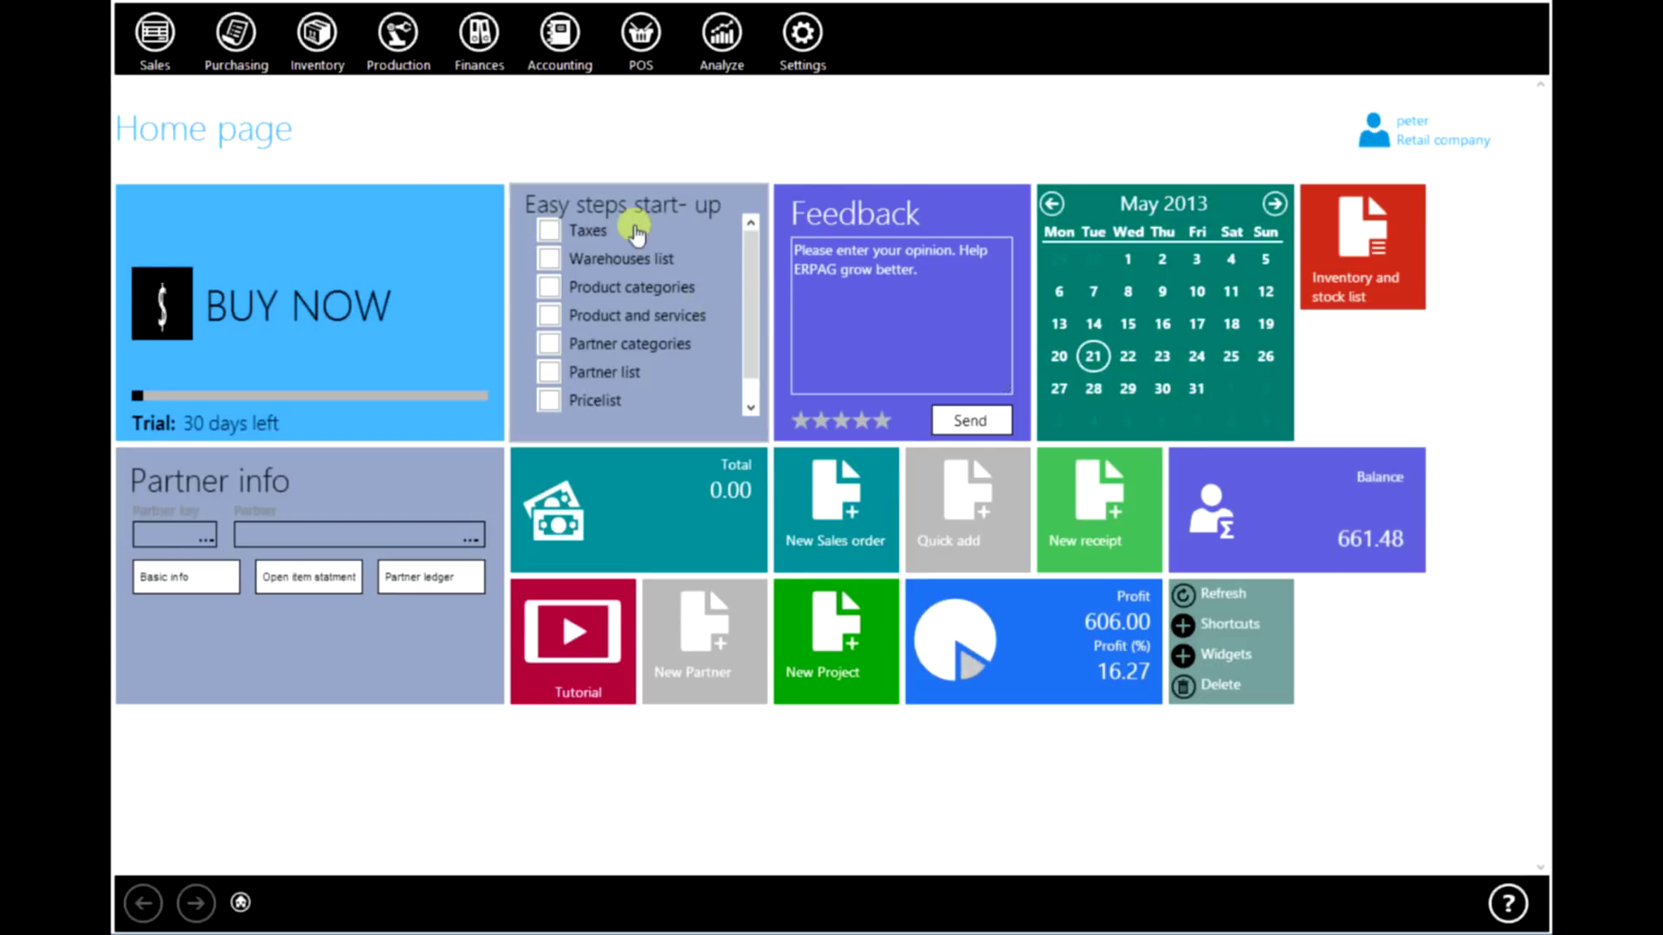
Step: From Sales > Daily cash collections, keep Main warehouse and start a new collection document
{"action": "left_click", "coordinate": [155, 39]}
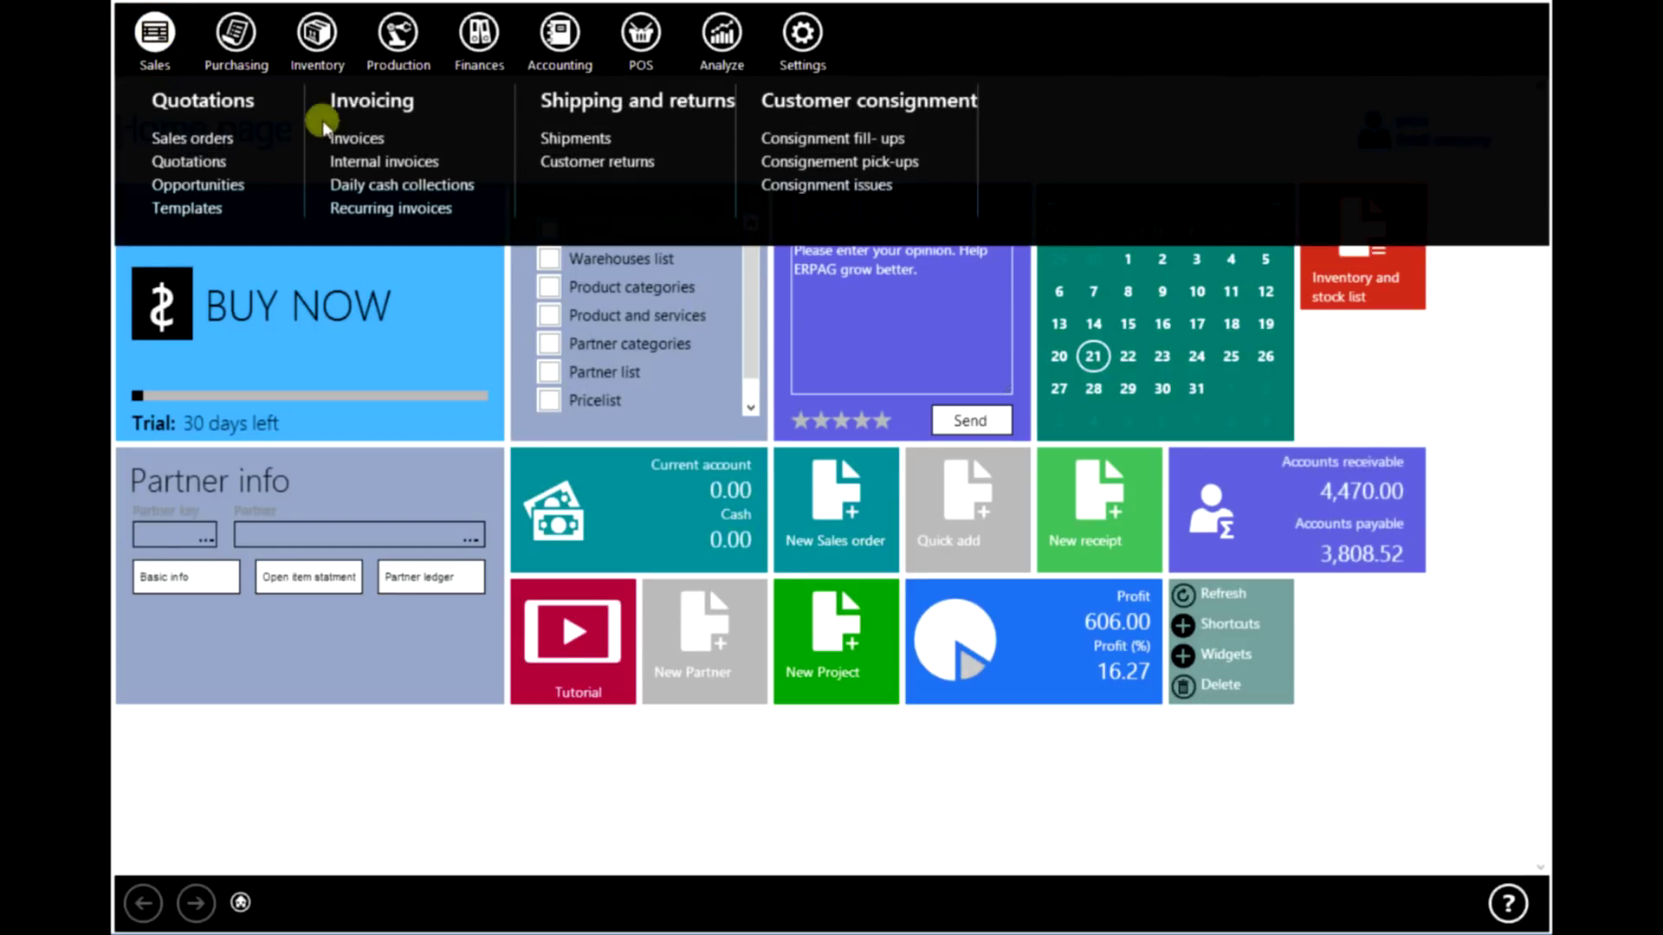
{"action": "left_click", "coordinate": [402, 185]}
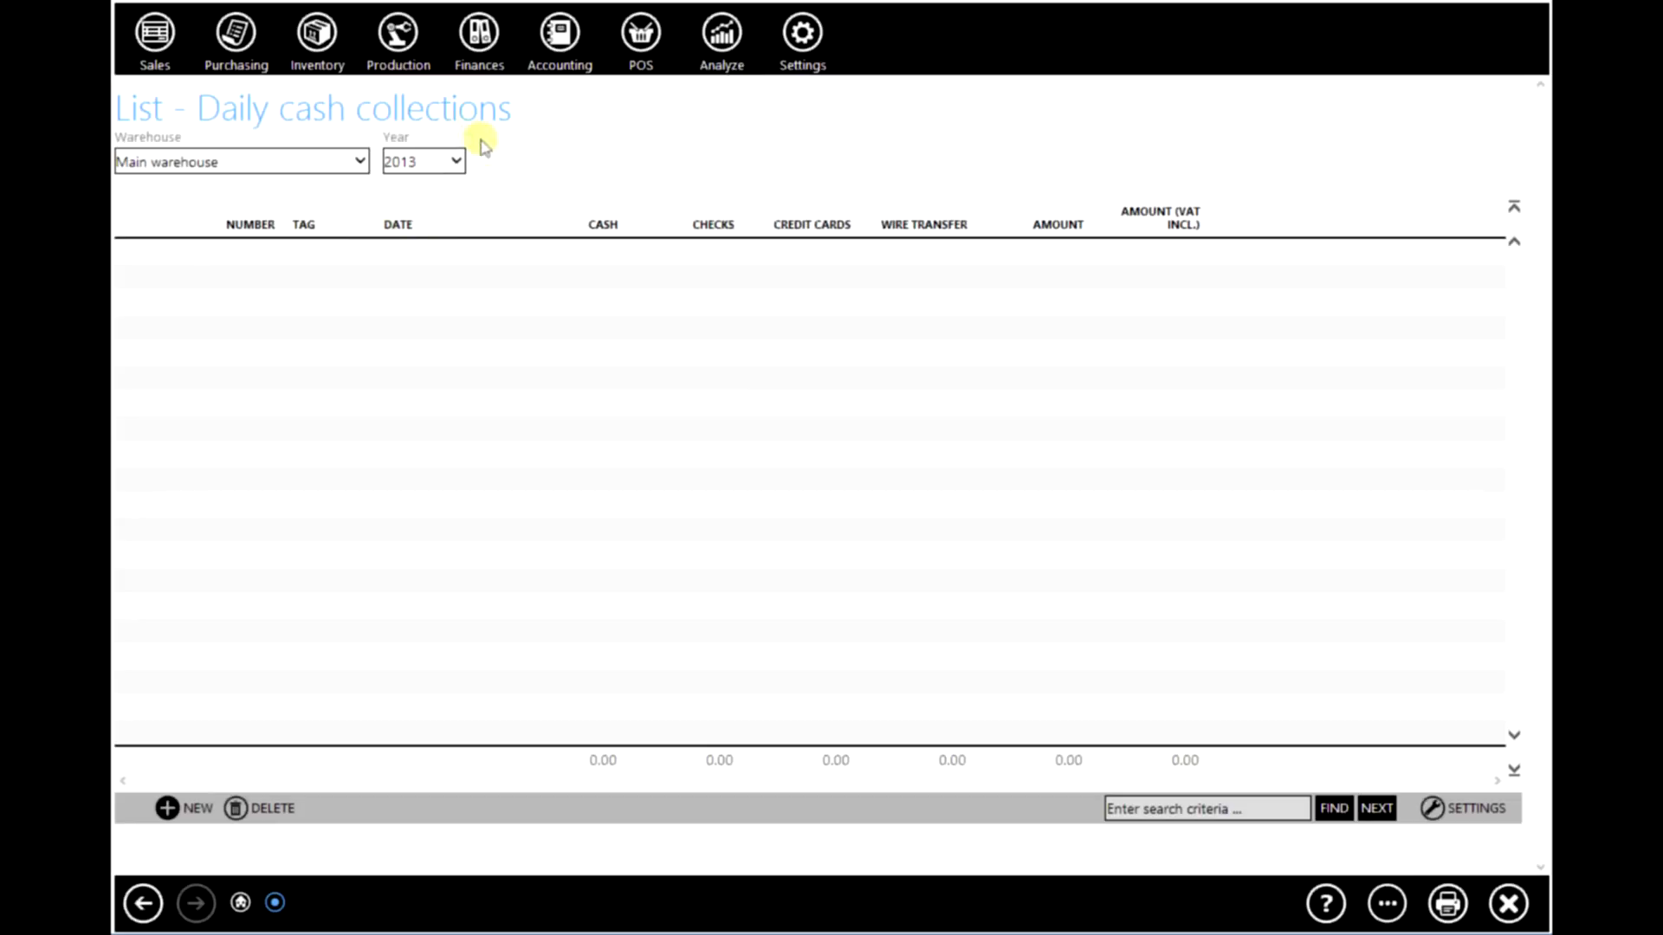
{"action": "left_click", "coordinate": [357, 162]}
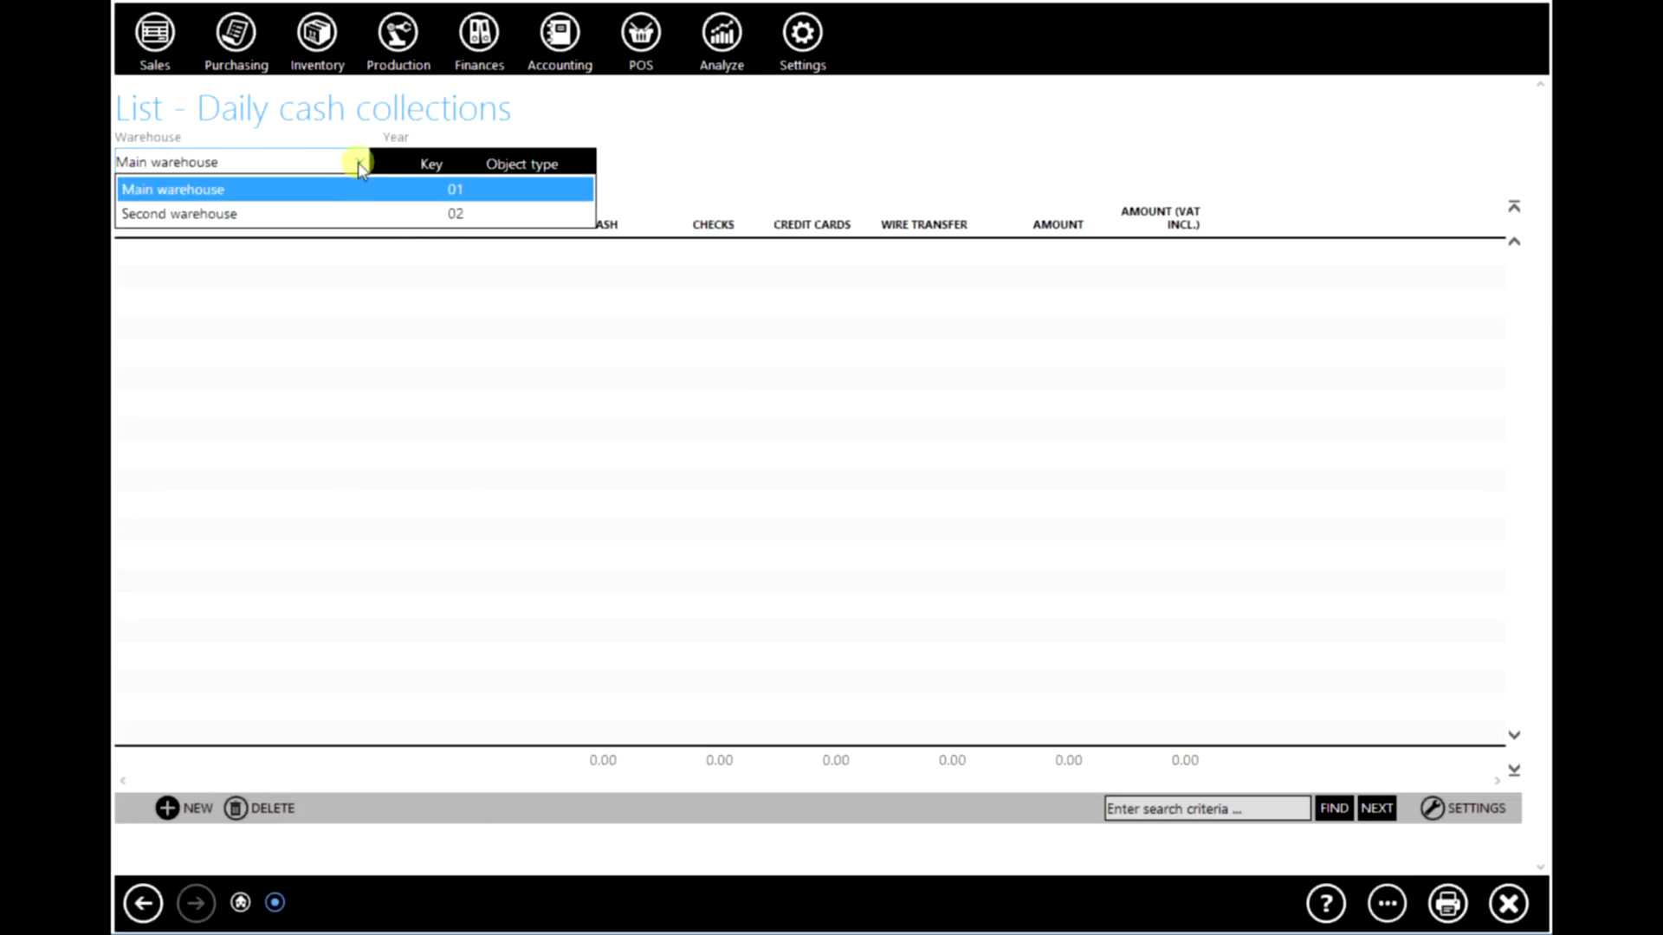
{"action": "left_click", "coordinate": [360, 165]}
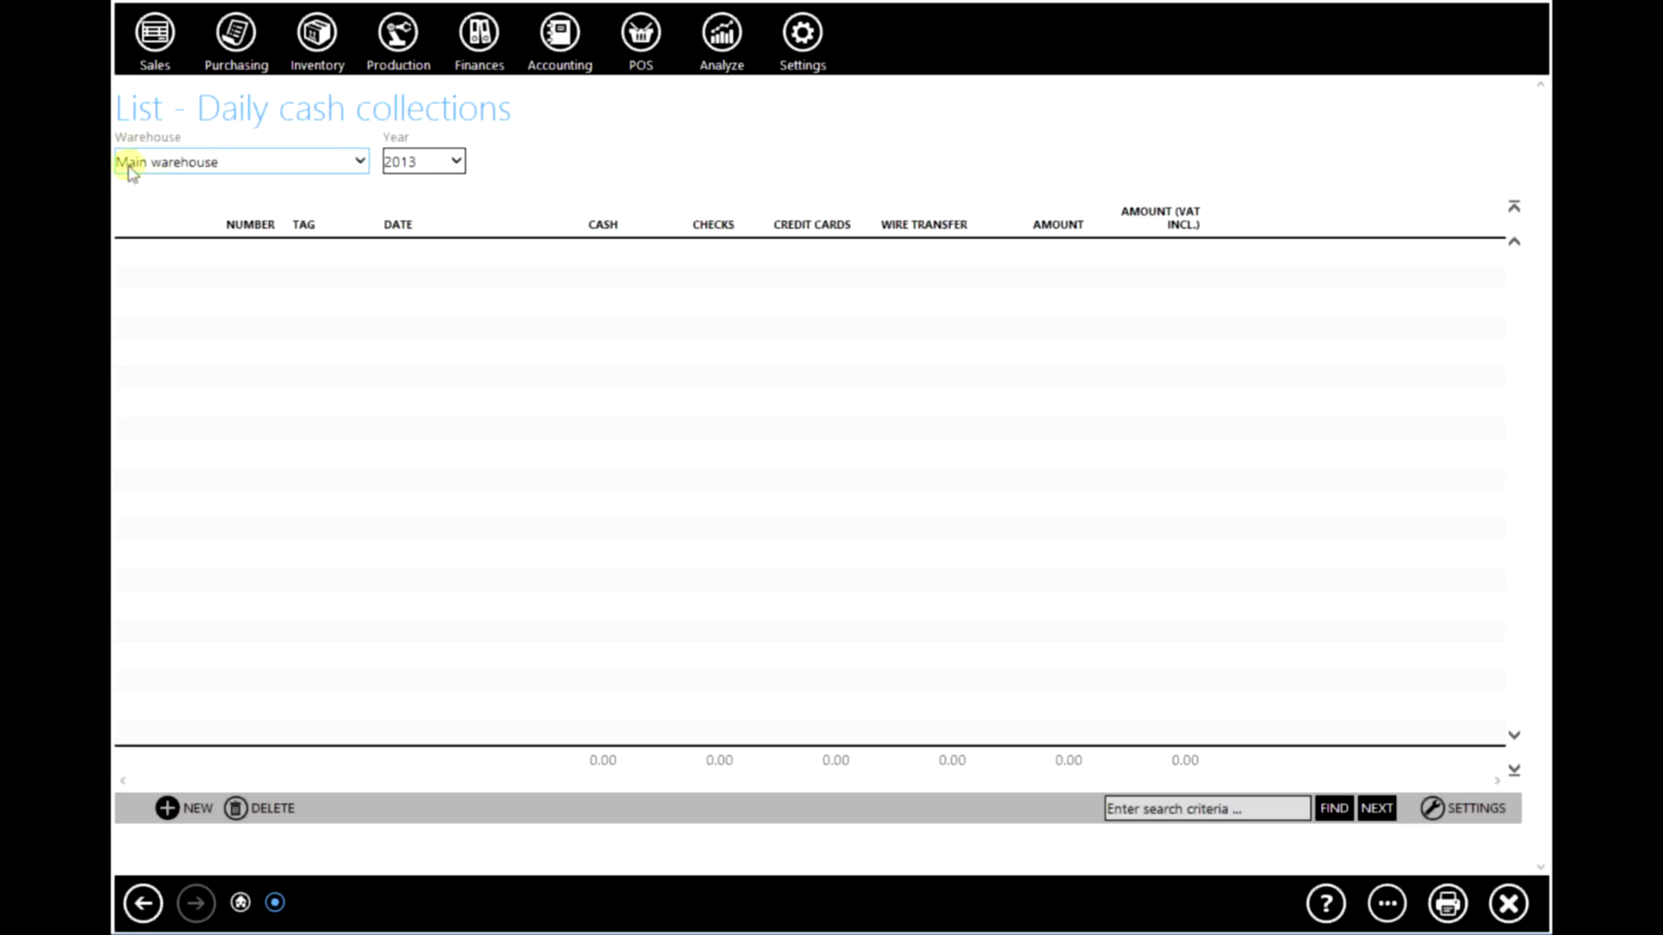
{"action": "left_click", "coordinate": [454, 162]}
{"action": "left_click", "coordinate": [458, 163]}
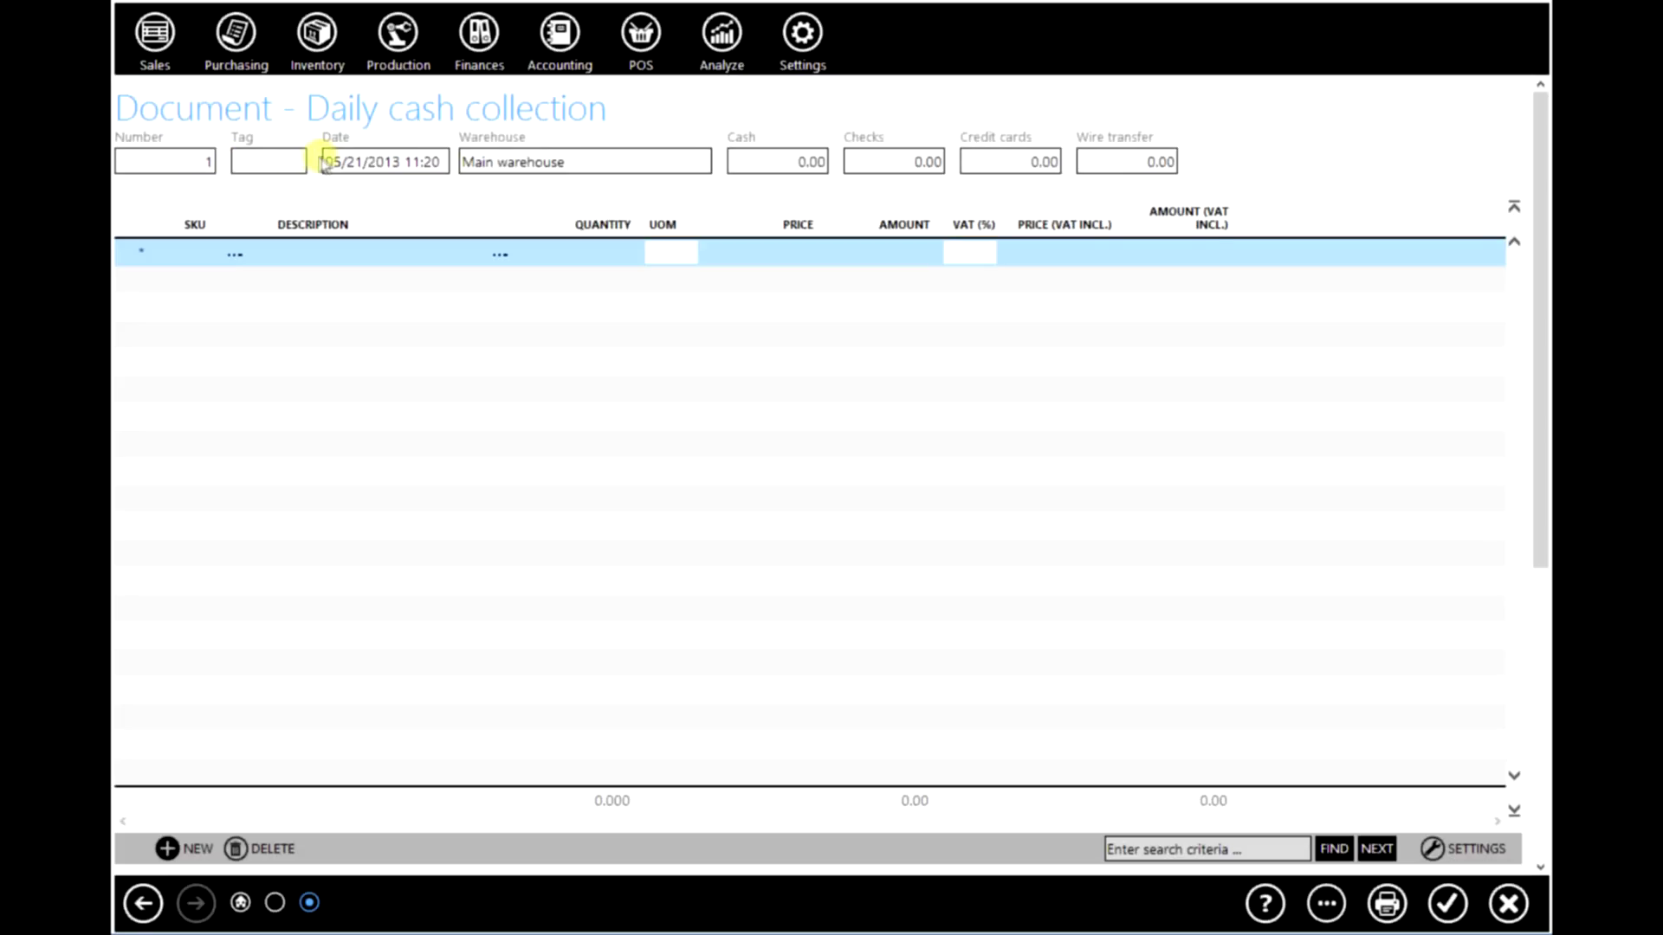
Step: Change the collection date from 05/21/2013 to 05/20/2013
{"action": "left_click_drag", "start_coordinate": [329, 159], "coordinate": [441, 161]}
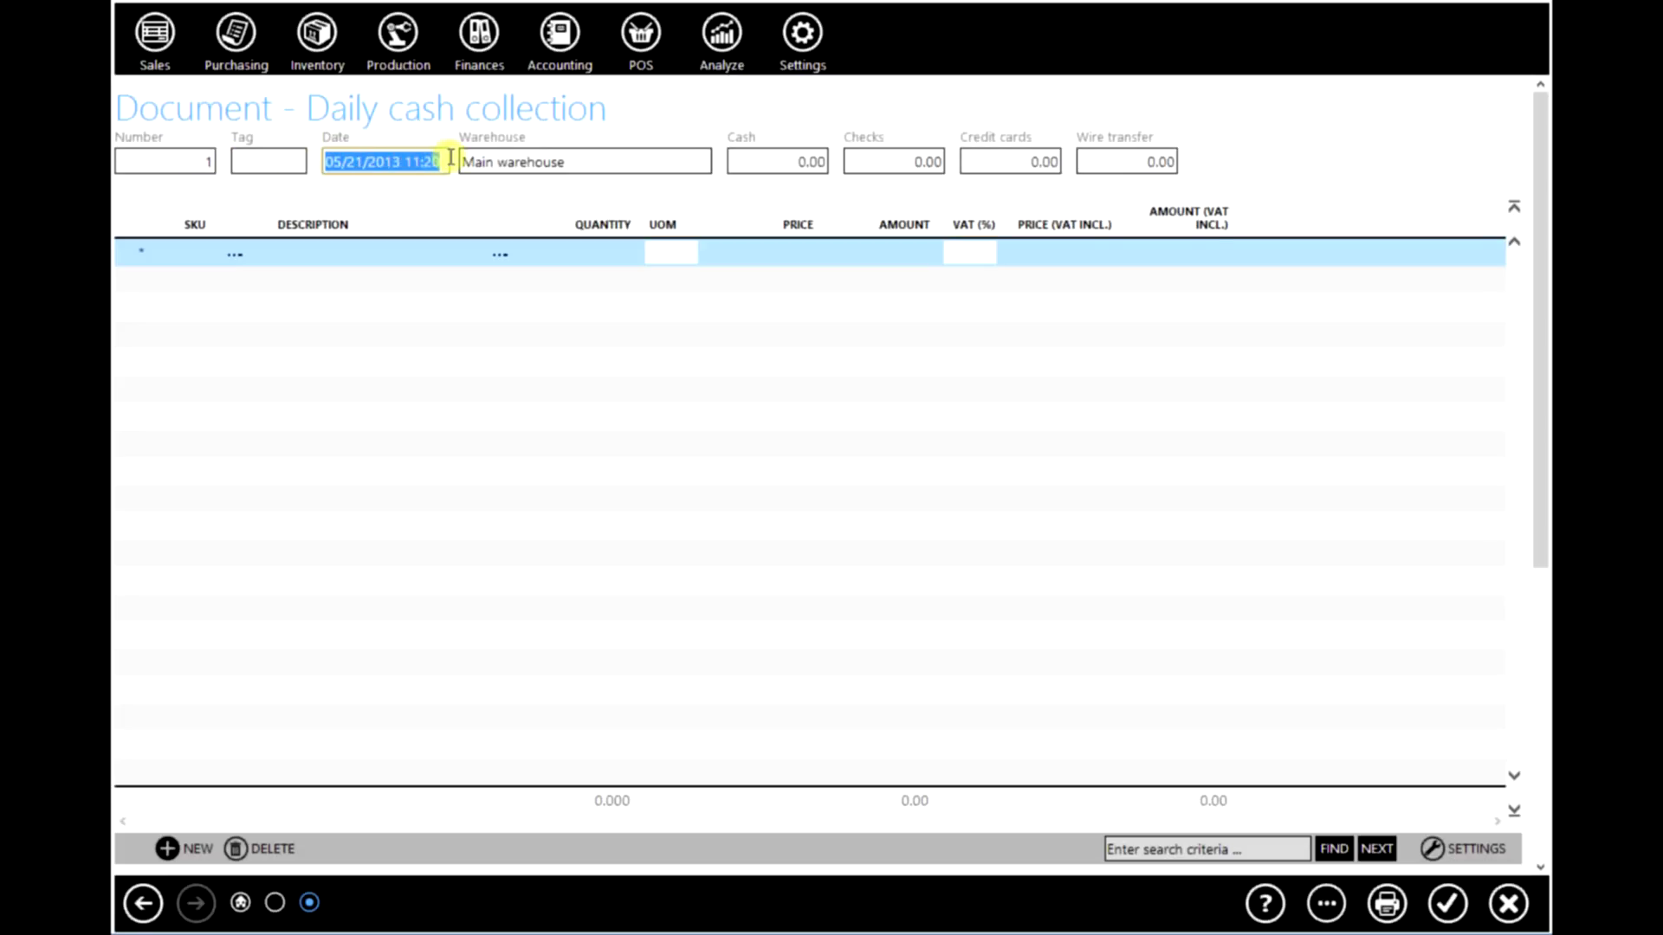
{"action": "left_click", "coordinate": [328, 160]}
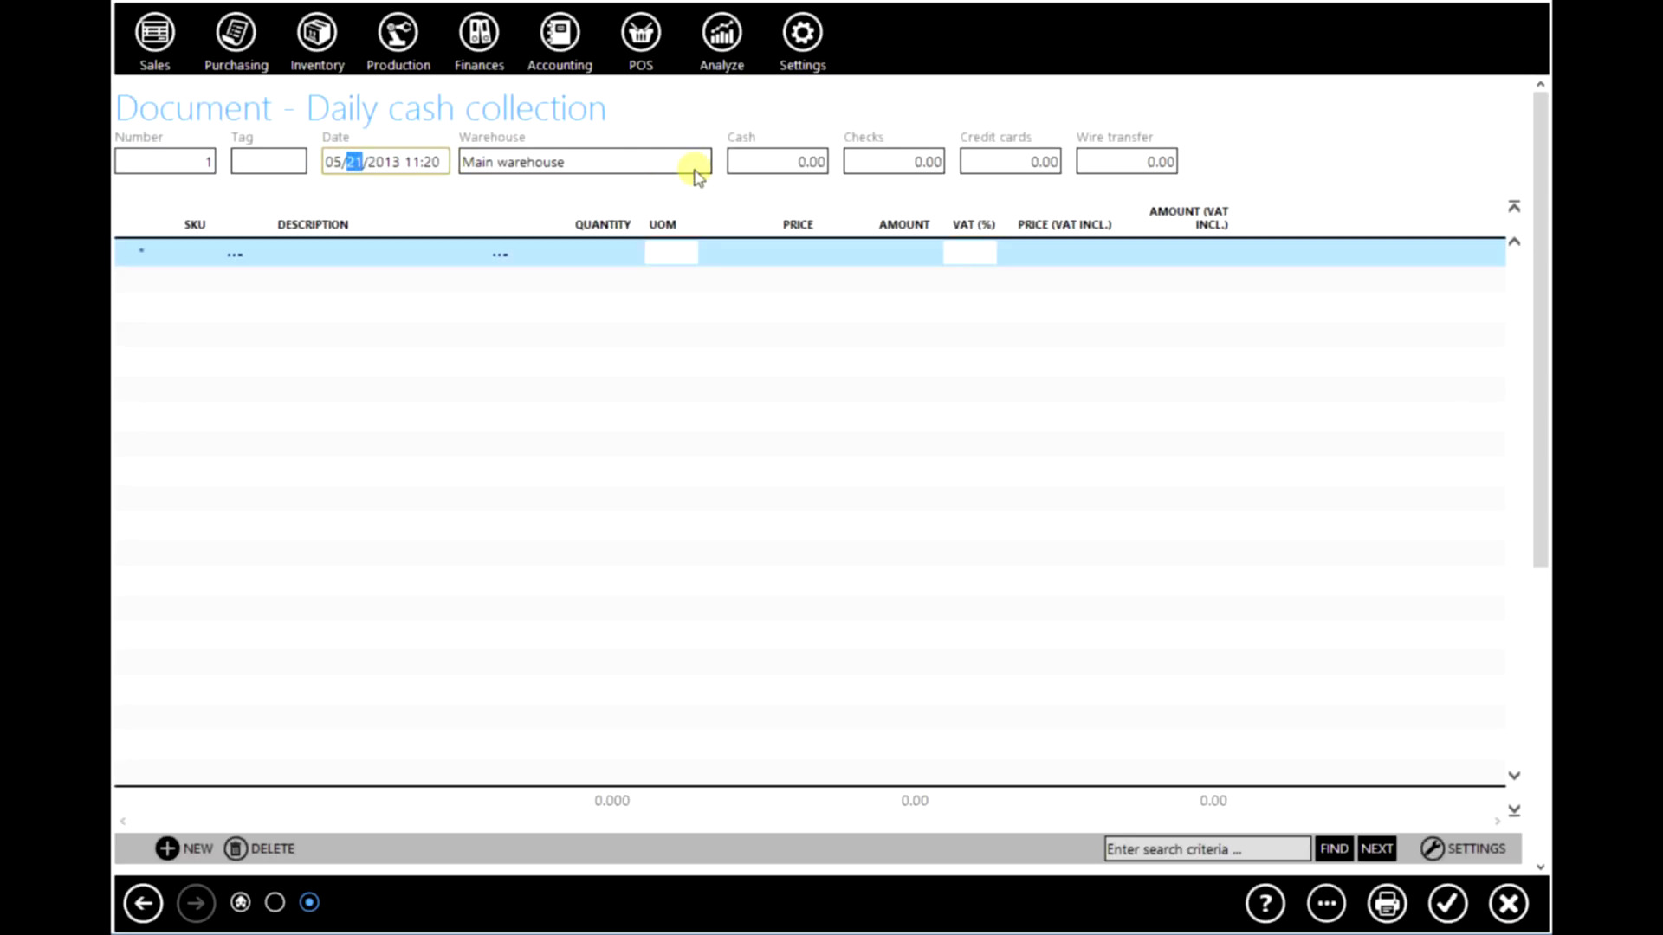
{"action": "key", "text": "Down"}
{"action": "key", "text": "Tab"}
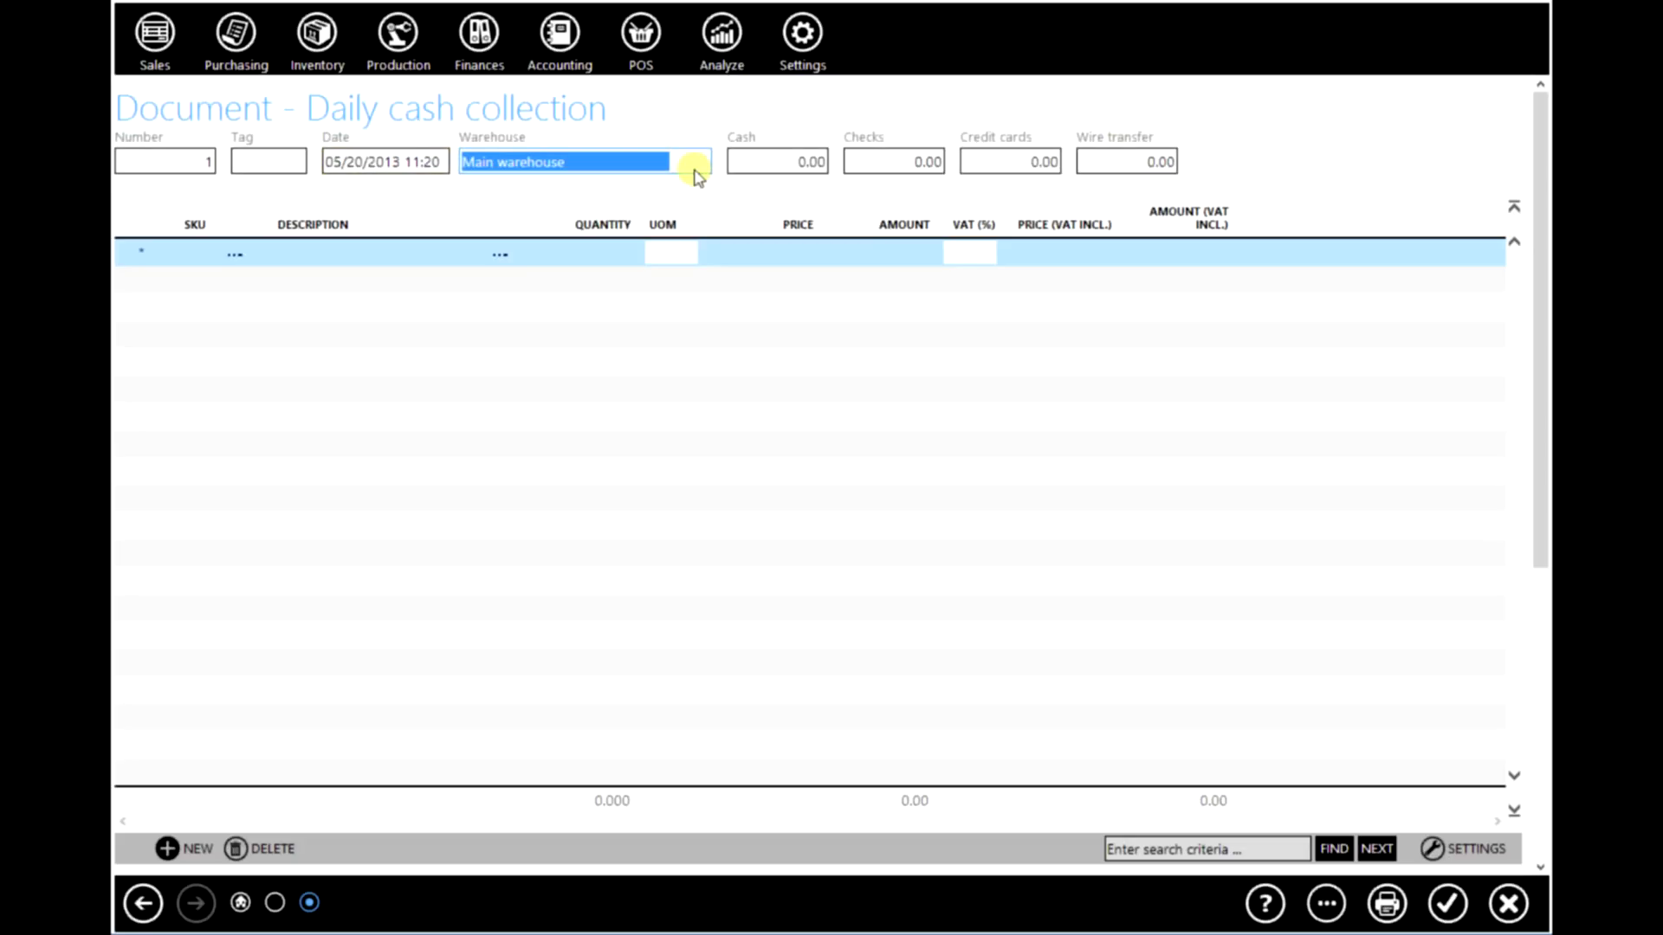
Step: Add Microsoft Surface ×1, HTC Desire ×2 and HTC Jetstream ×1 as item lines
{"action": "left_click", "coordinate": [207, 254]}
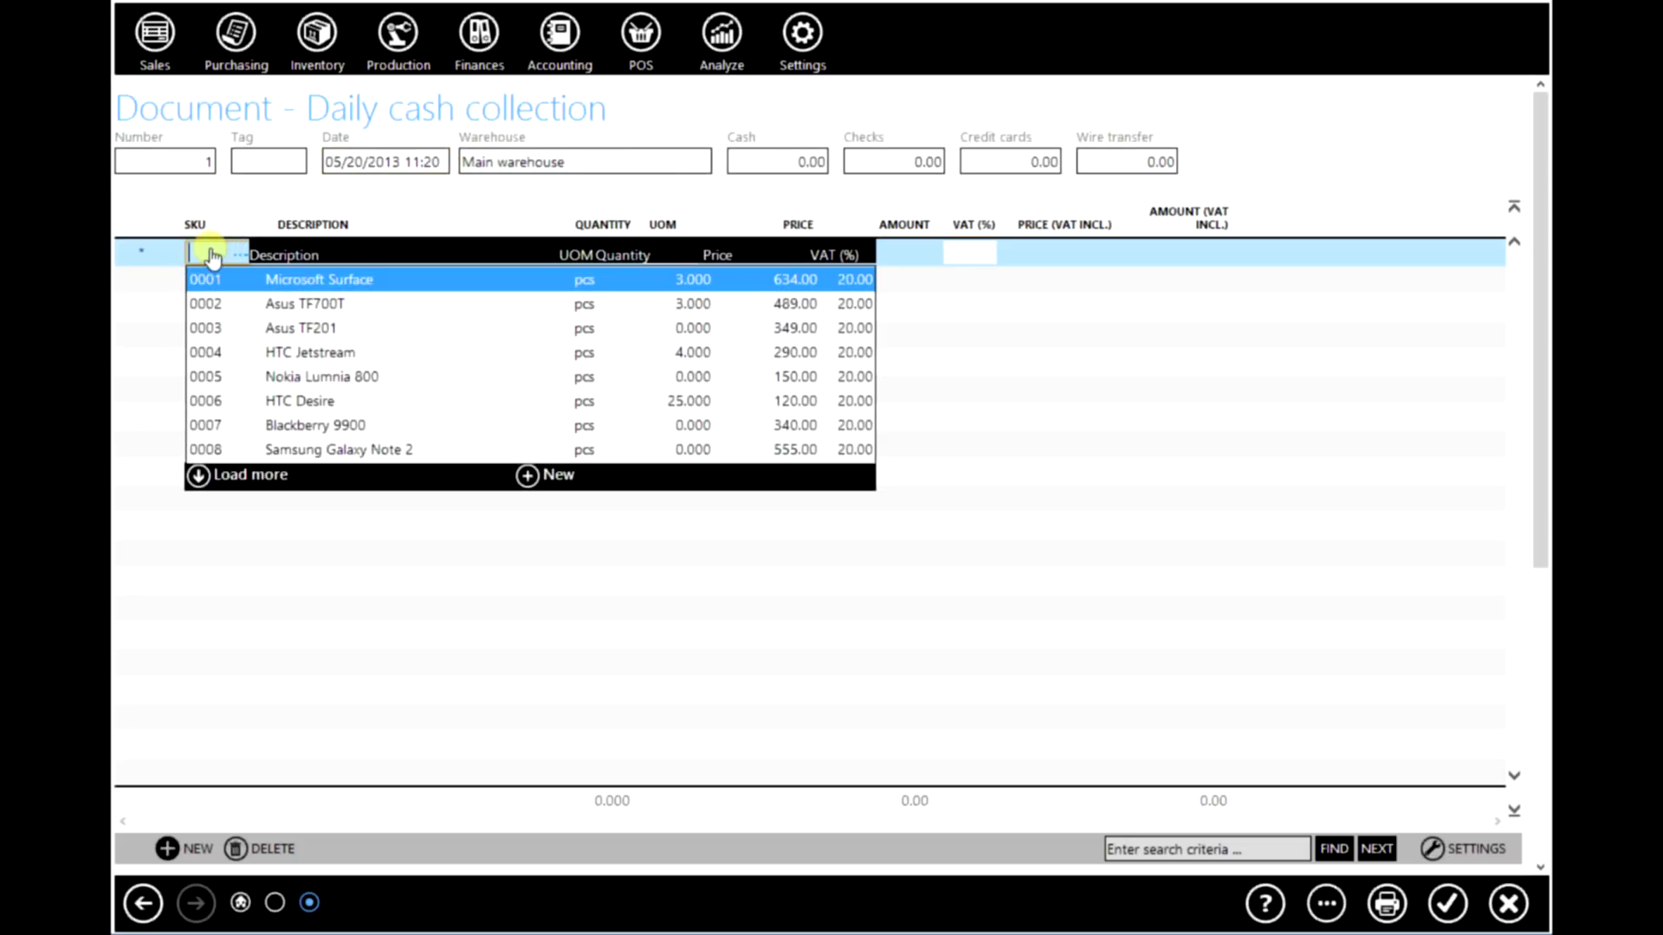
{"action": "left_click", "coordinate": [205, 280]}
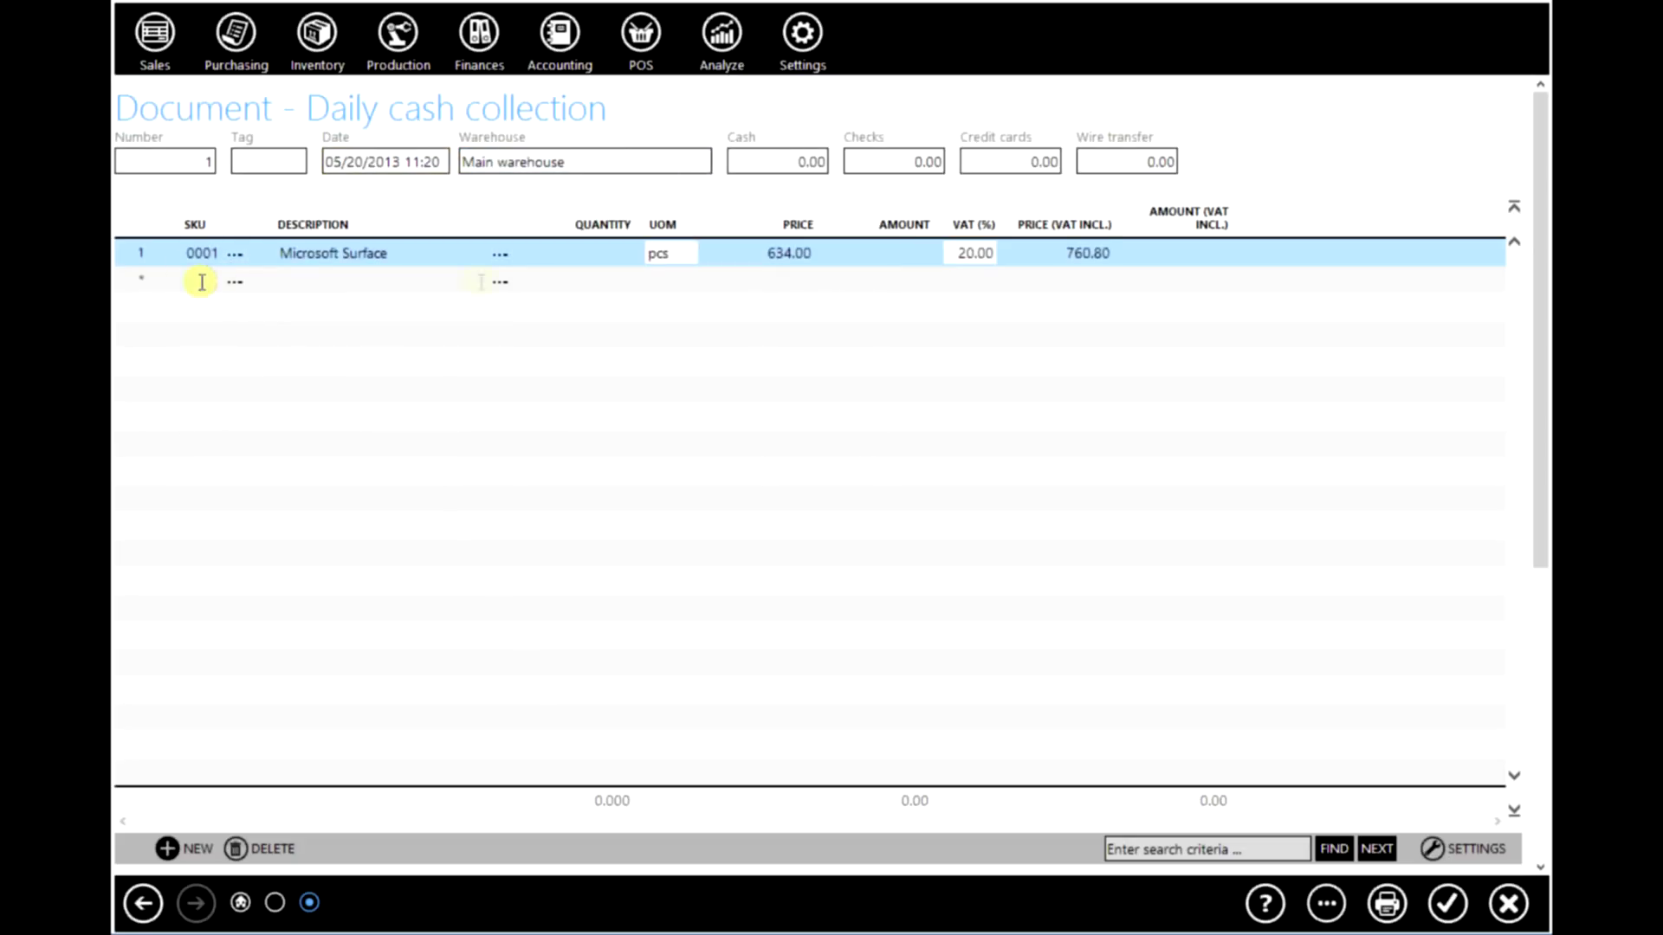
{"action": "left_click", "coordinate": [598, 259]}
{"action": "type", "text": "1"}
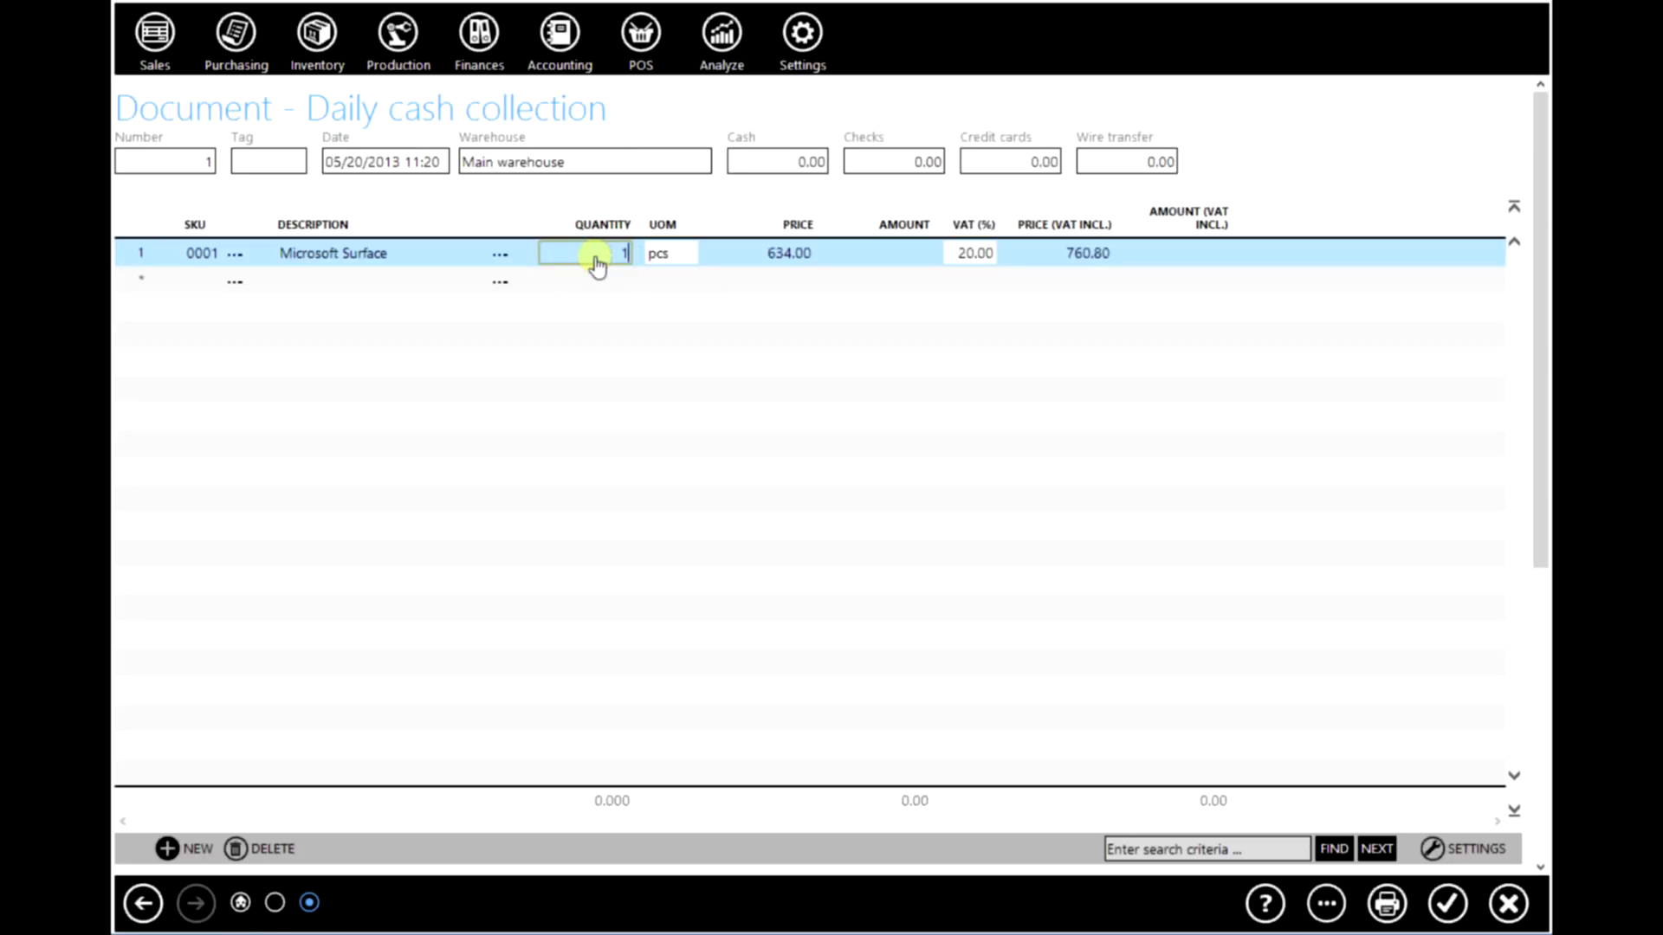
{"action": "key", "text": "Tab"}
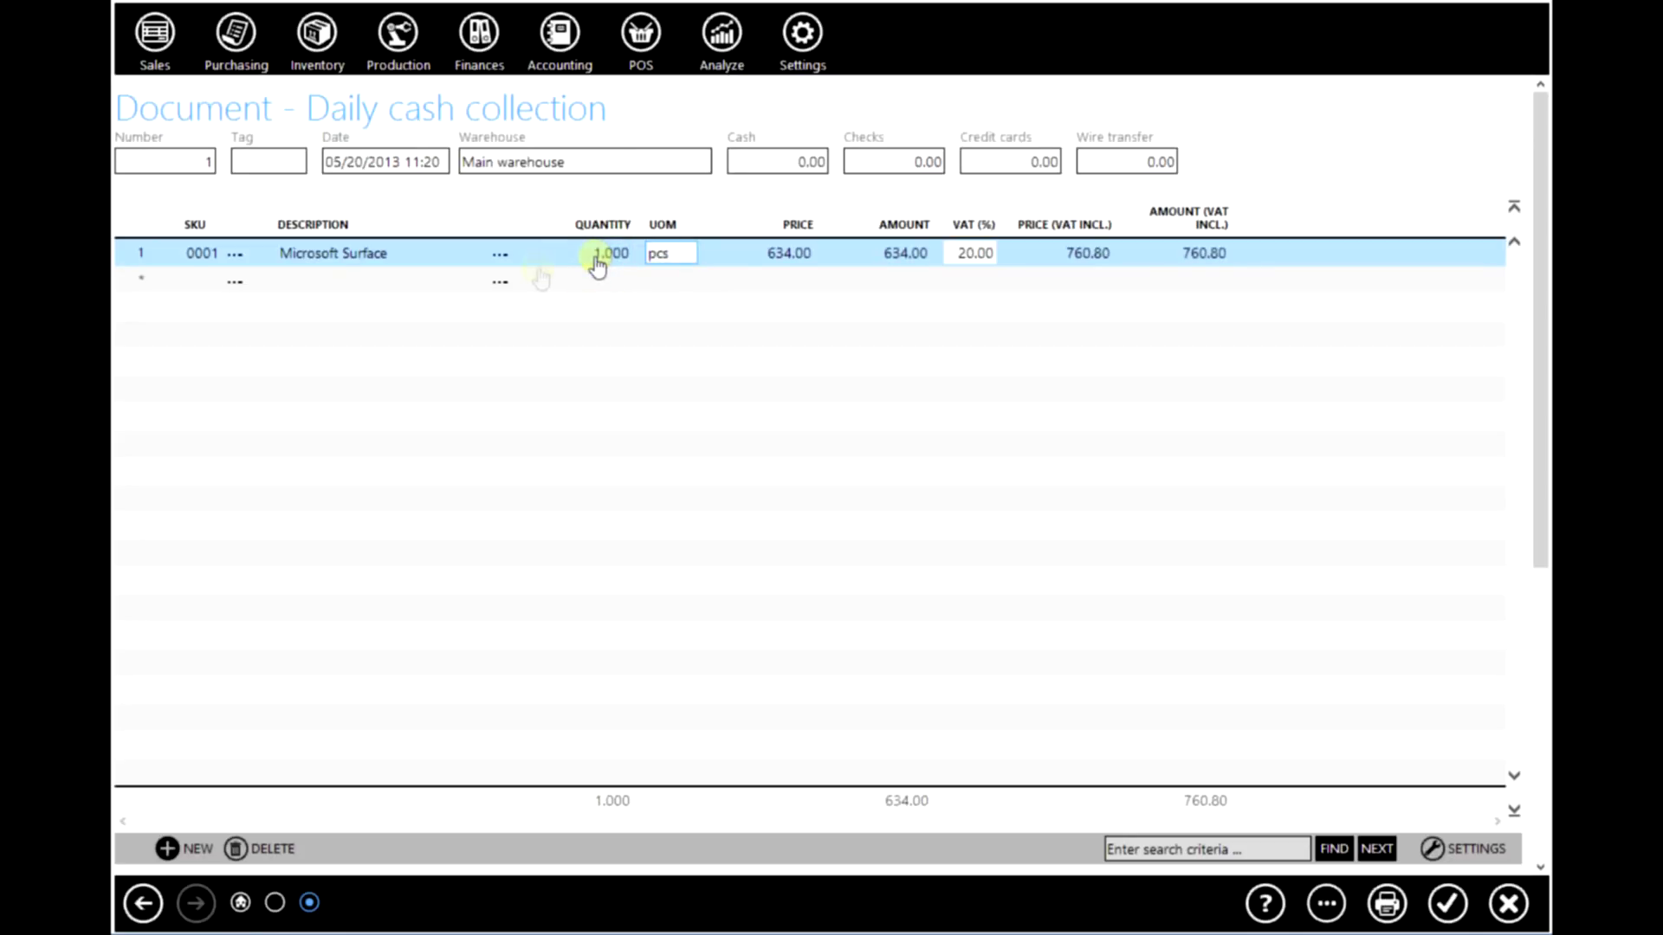
{"action": "left_click", "coordinate": [195, 282]}
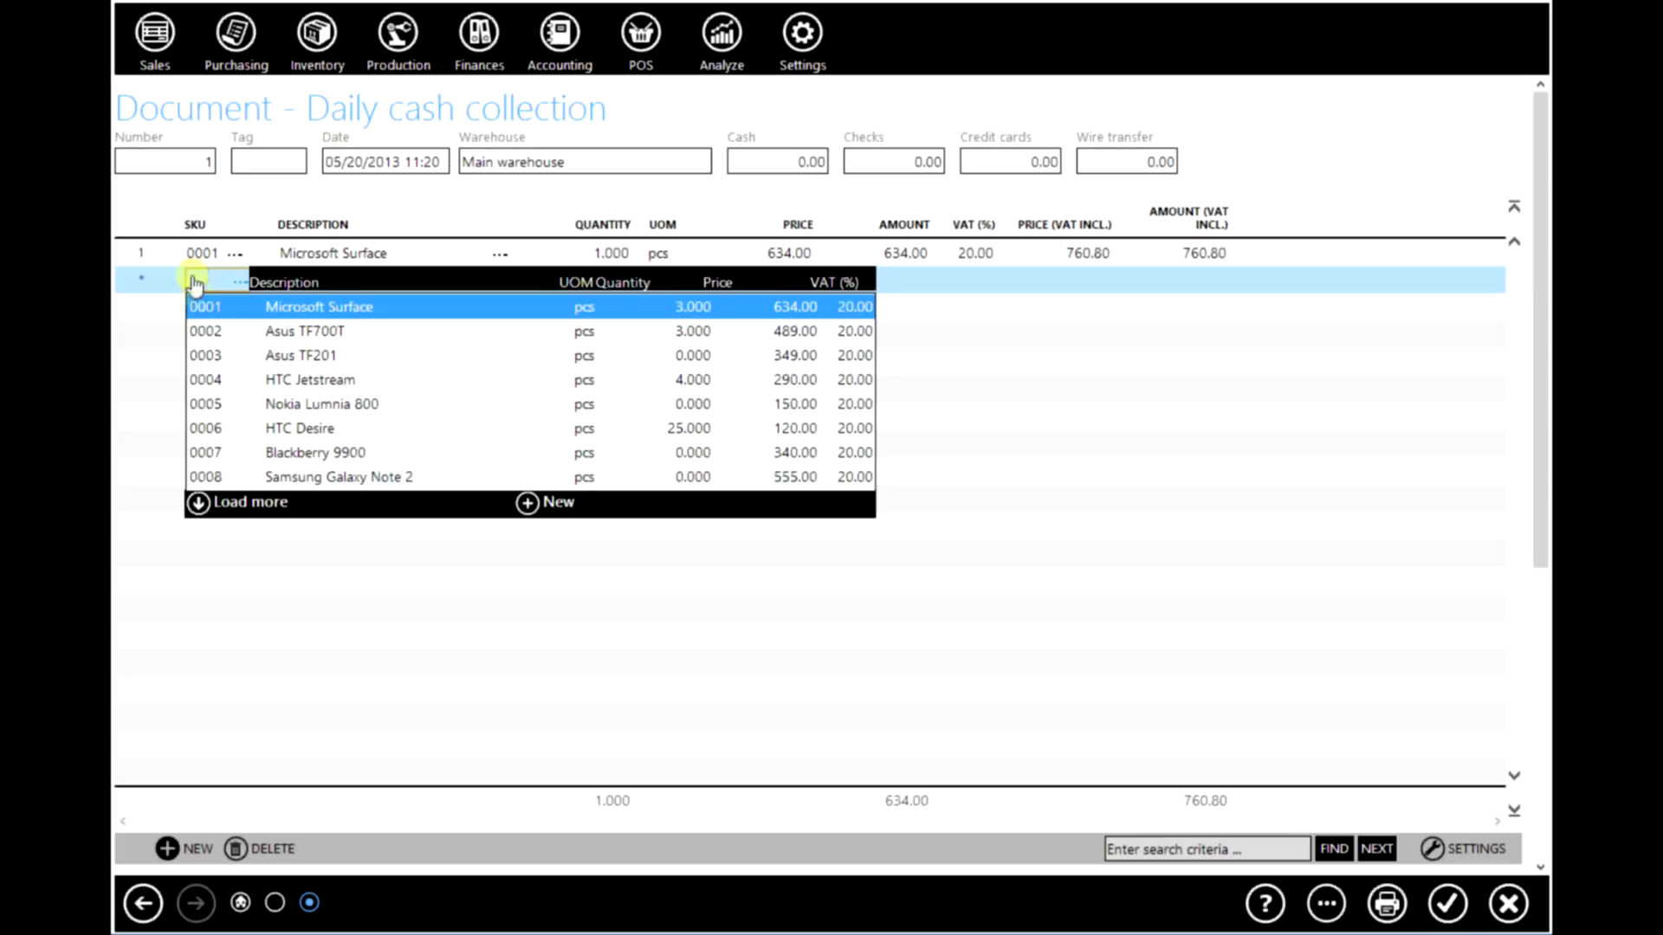
{"action": "left_click", "coordinate": [299, 427]}
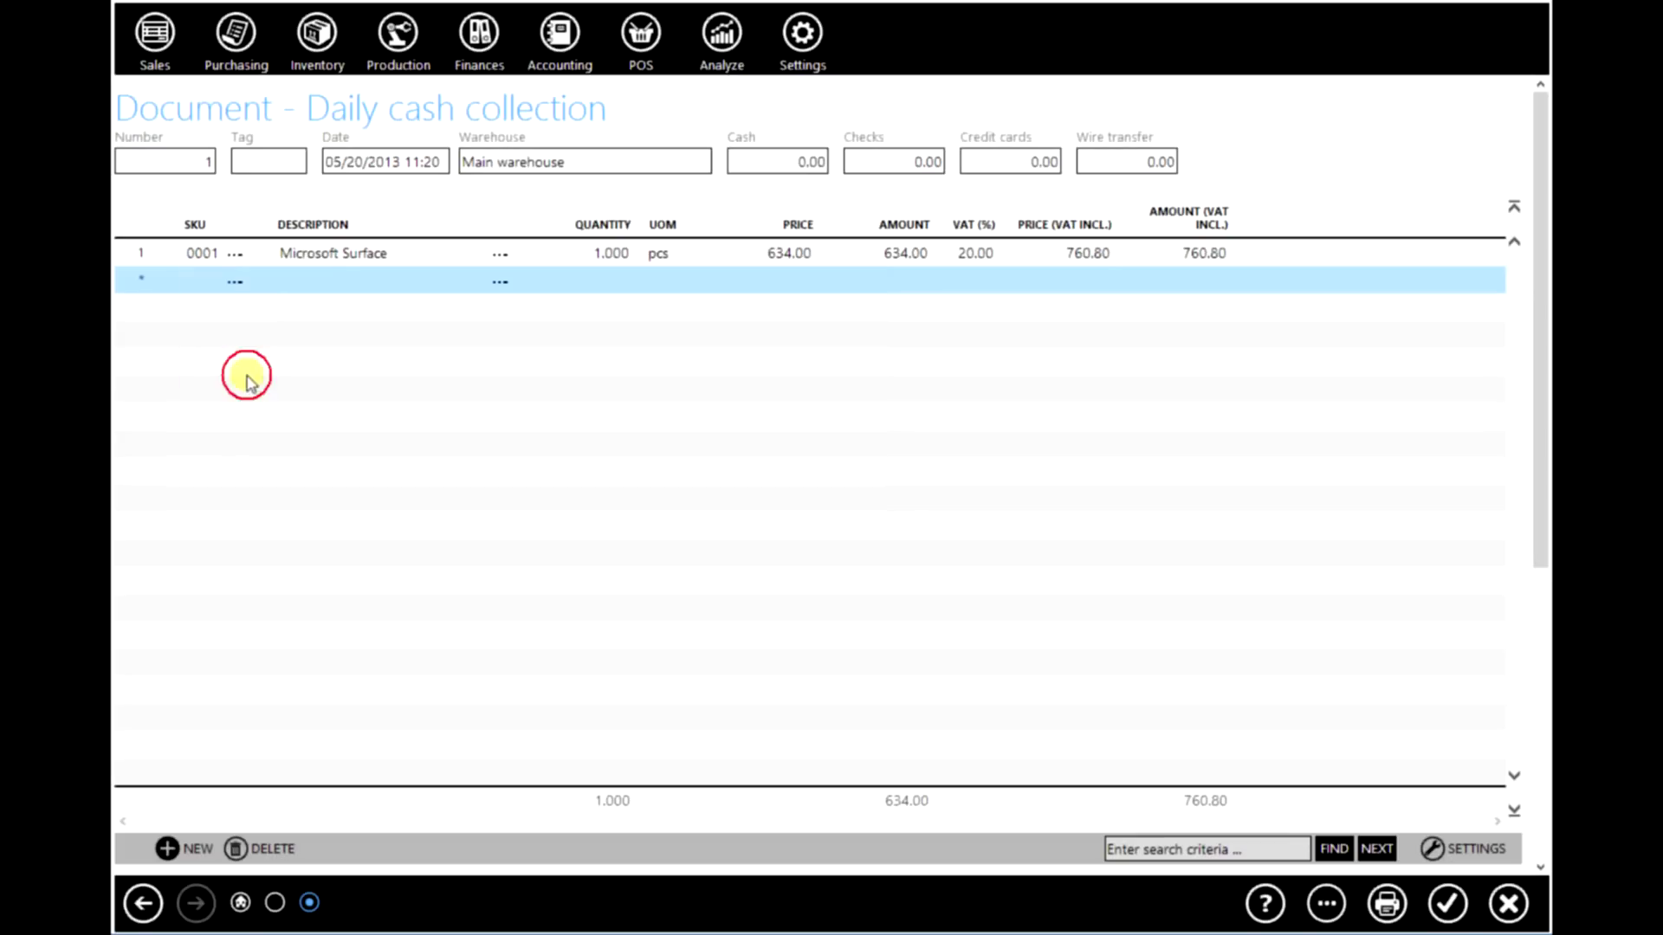
{"action": "left_click", "coordinate": [604, 282]}
{"action": "type", "text": "2"}
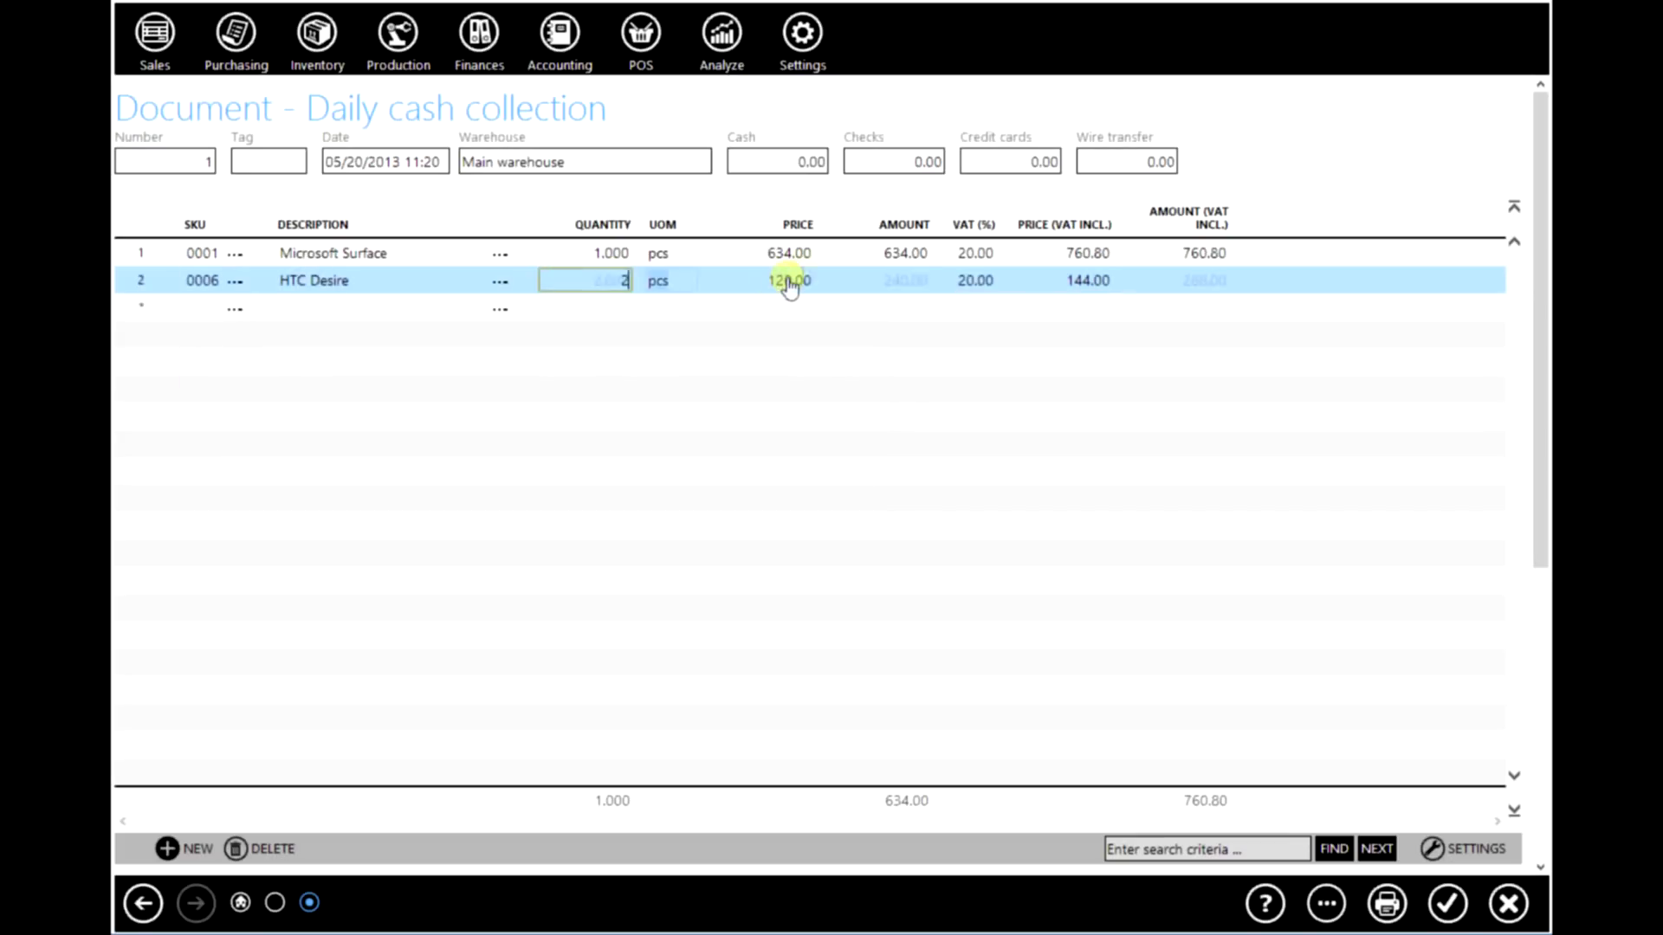
{"action": "key", "text": "Tab"}
{"action": "left_click", "coordinate": [197, 309]}
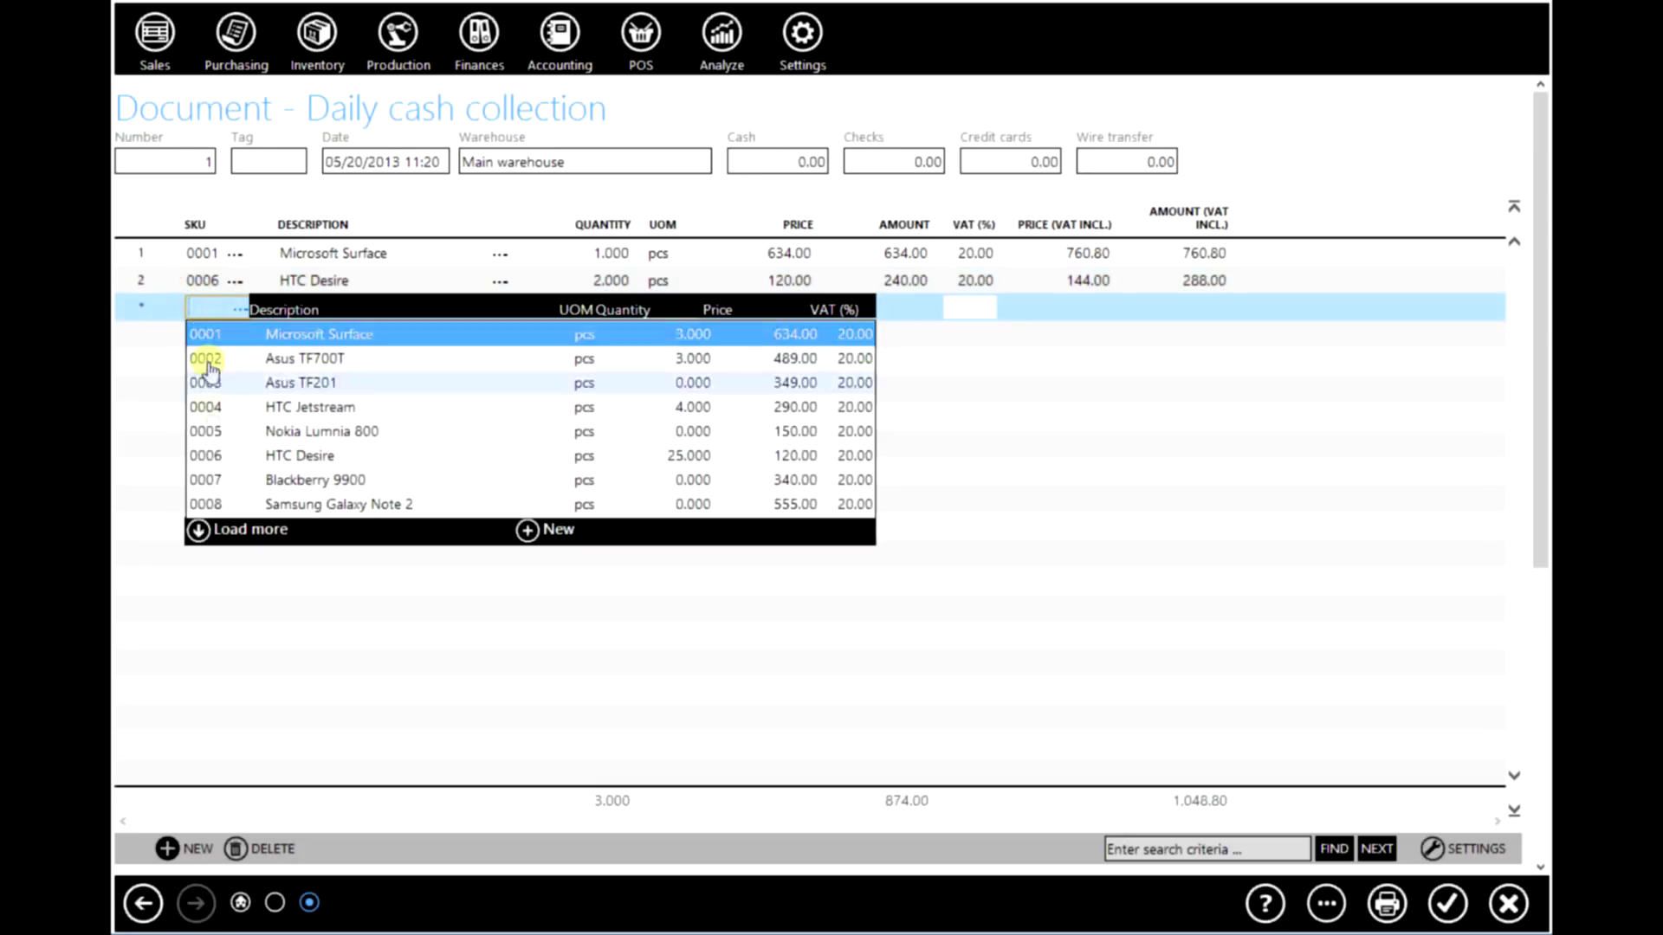
{"action": "left_click", "coordinate": [206, 408]}
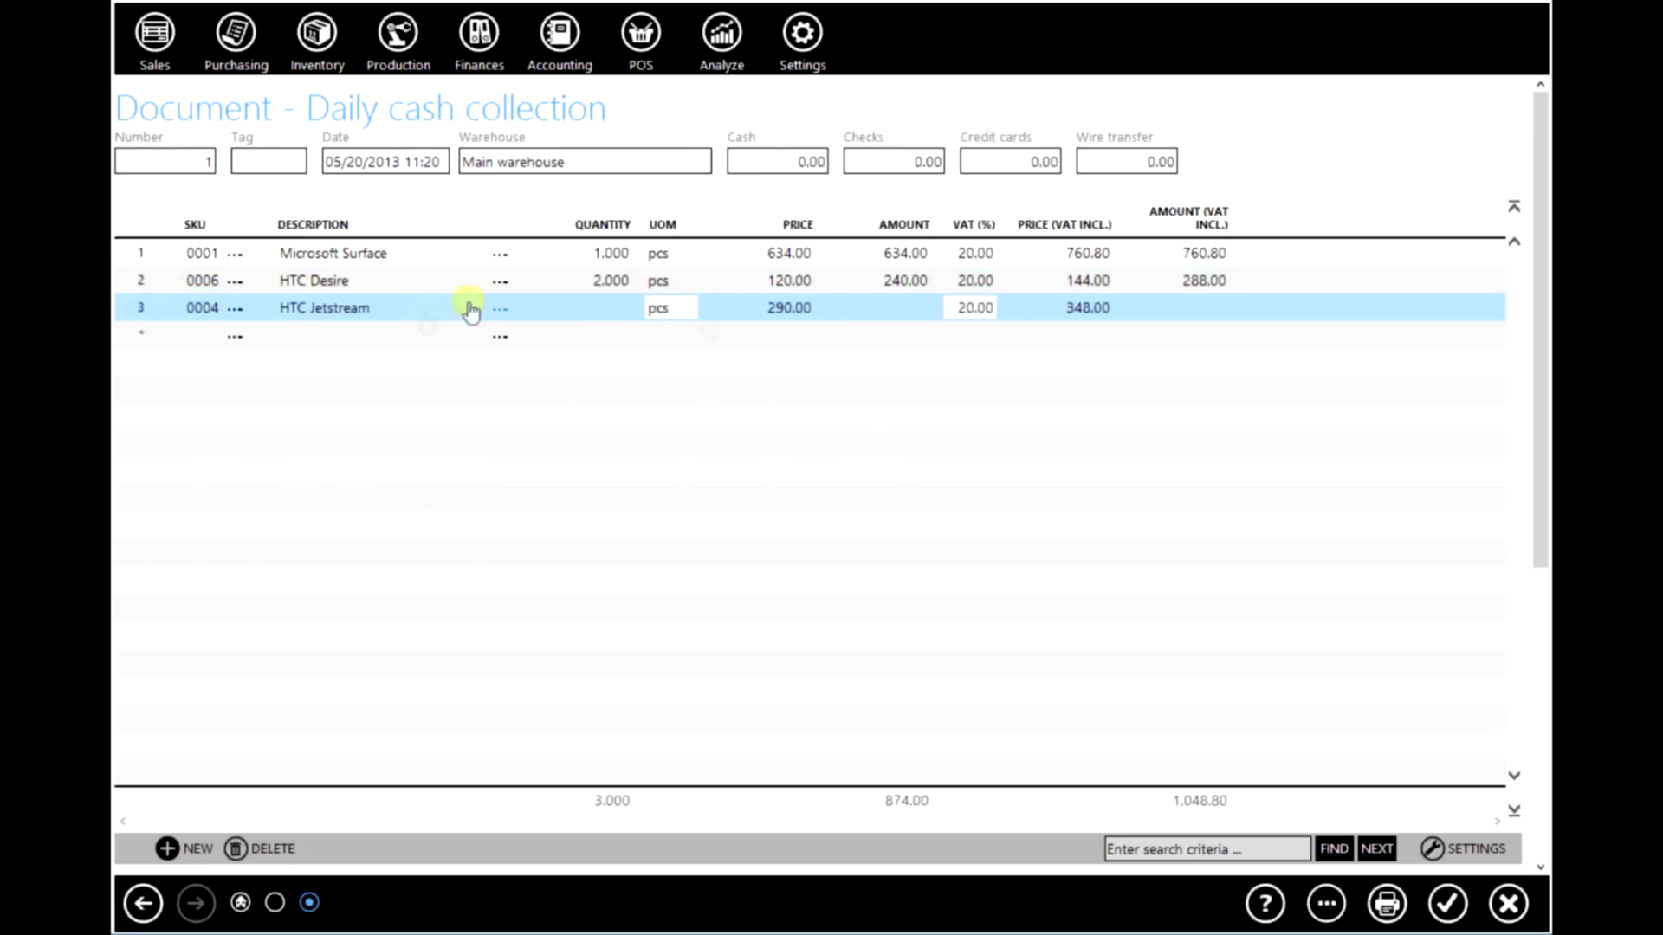
{"action": "left_click", "coordinate": [612, 307]}
{"action": "type", "text": "1"}
{"action": "key", "text": "Tab"}
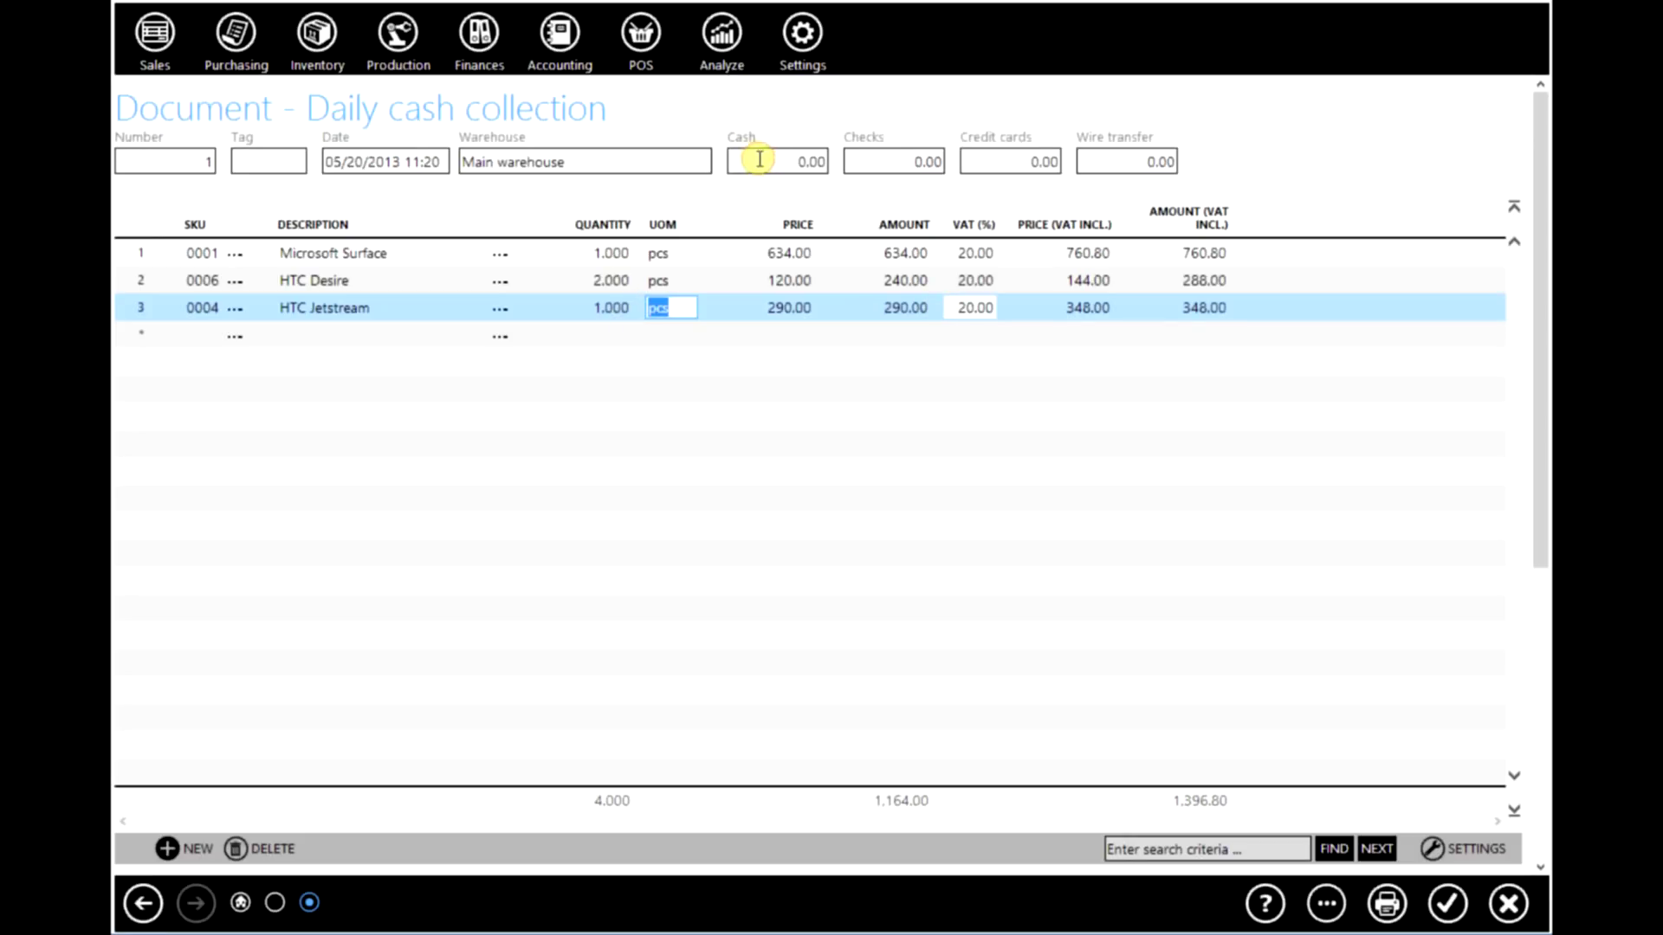
Step: Enter payments of 500.00 cash, 400.00 checks and 496.80 credit cards
{"action": "left_click", "coordinate": [759, 162]}
{"action": "key", "text": "Tab"}
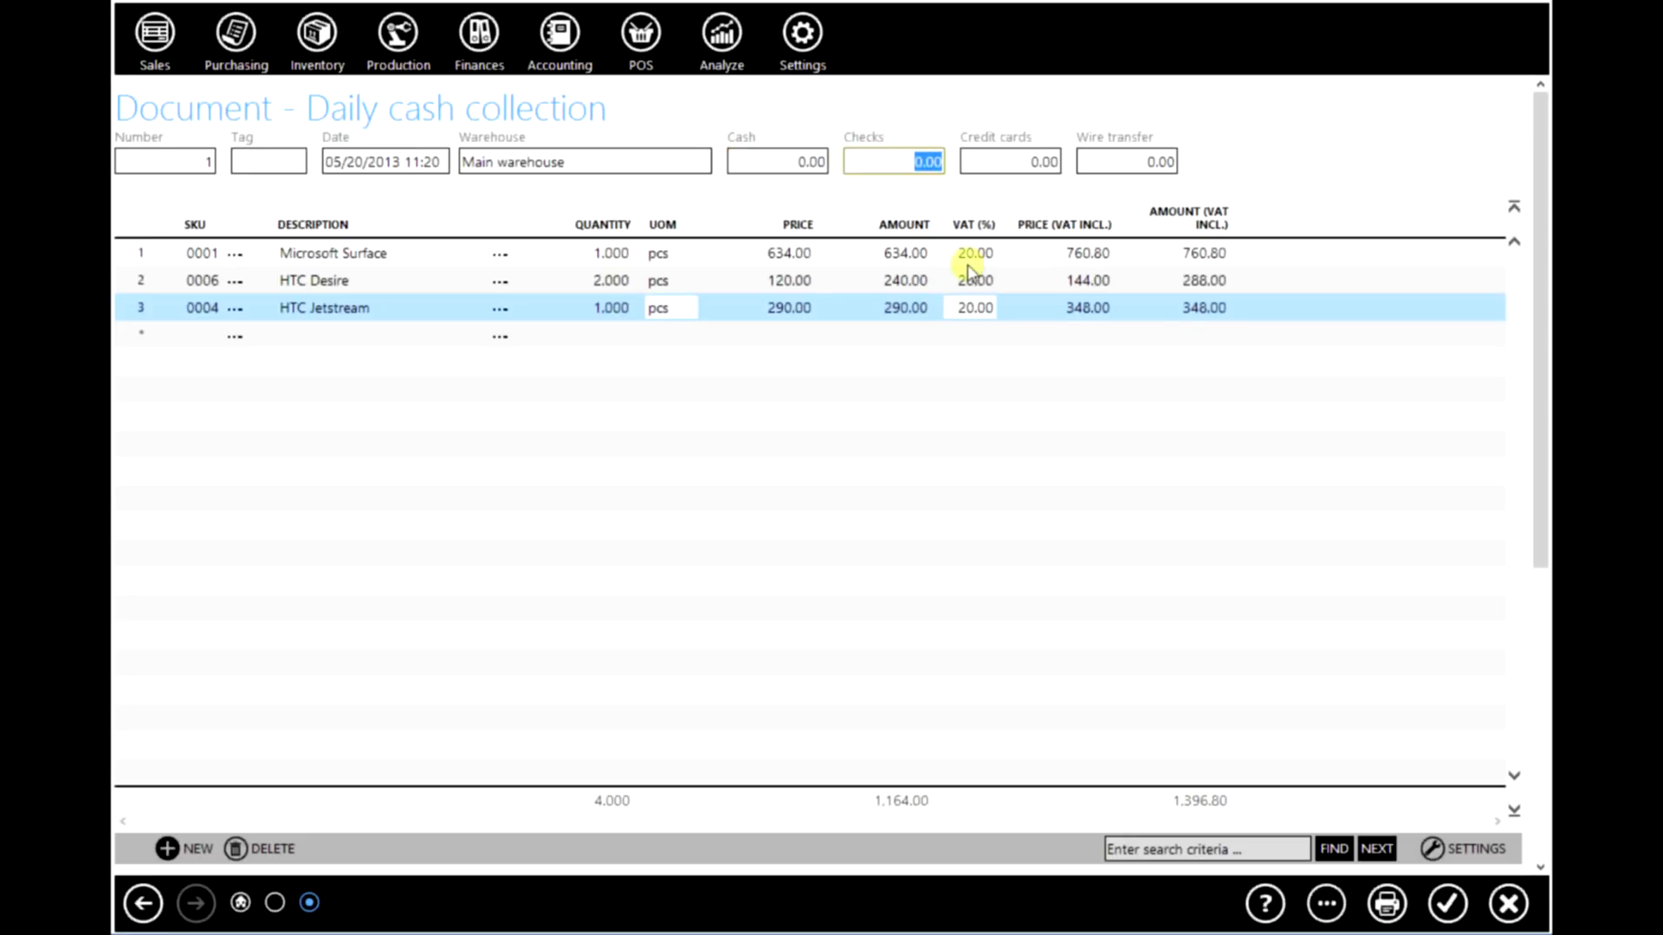
{"action": "key", "text": "shift+Tab"}
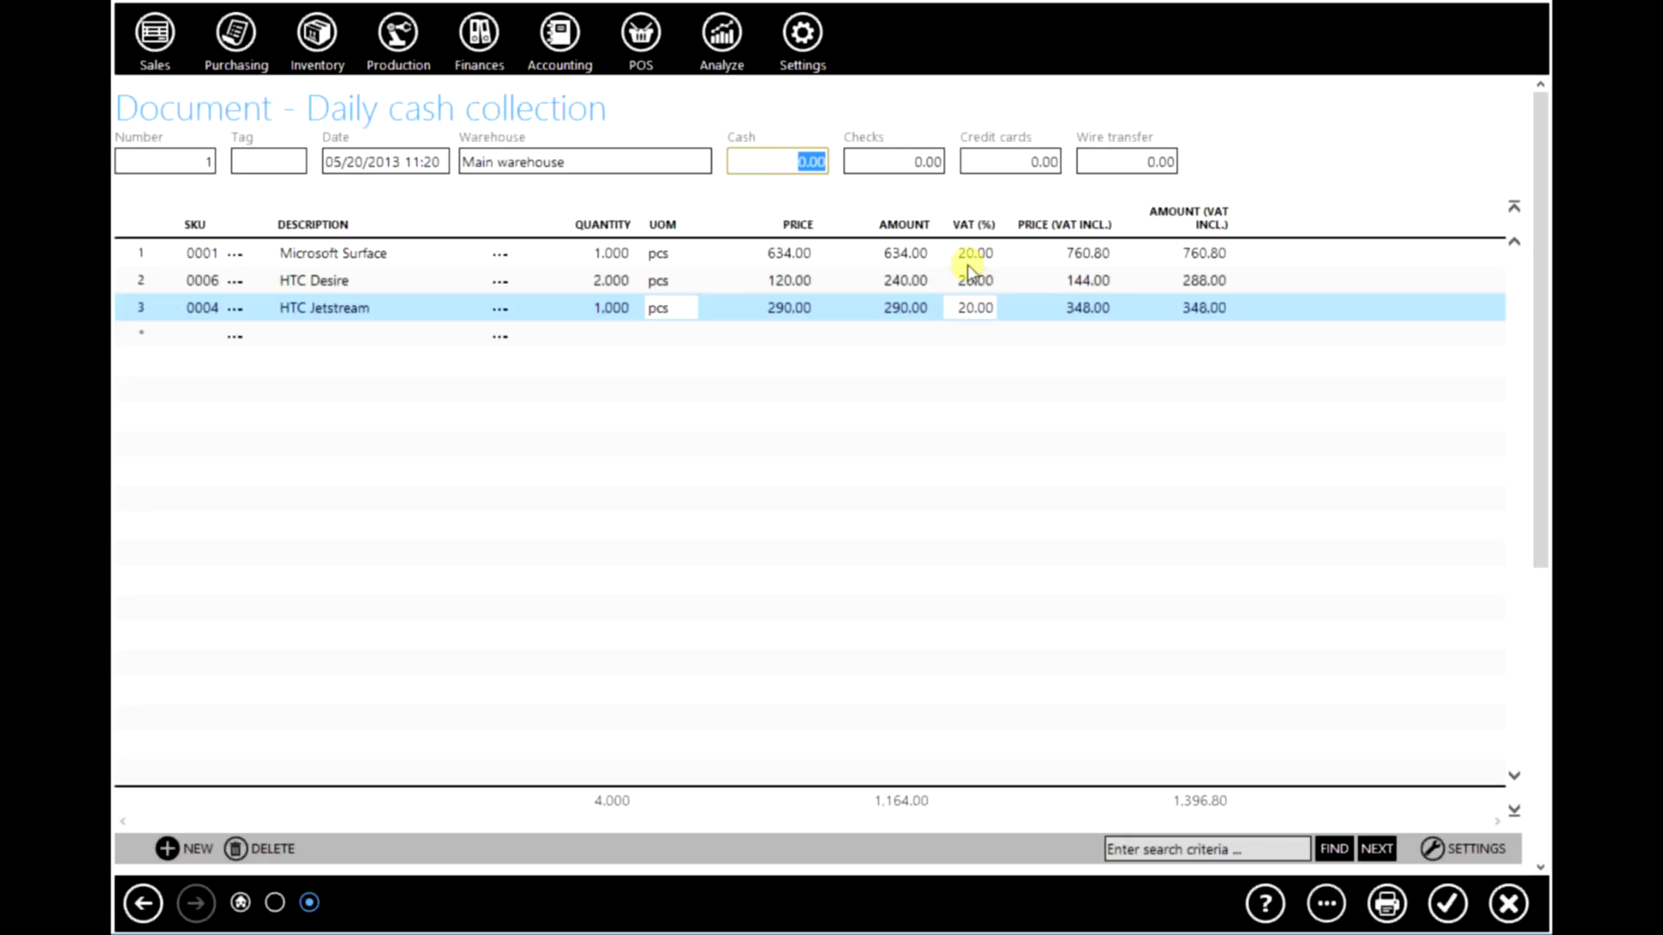
{"action": "type", "text": "500"}
{"action": "key", "text": "Tab"}
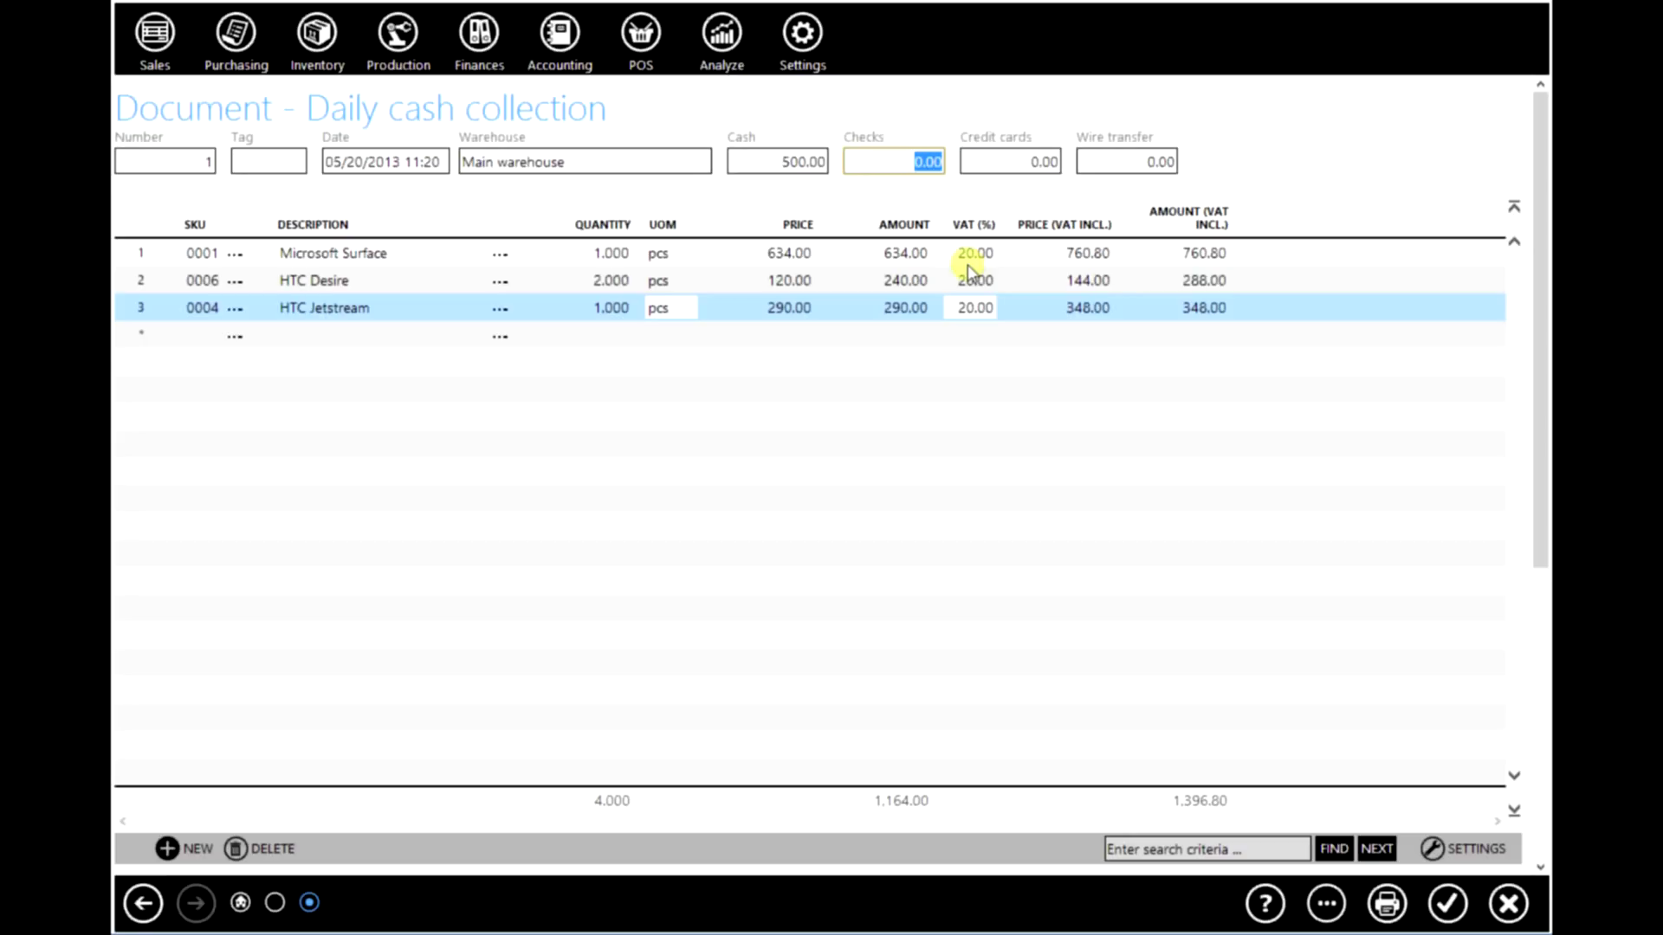
{"action": "type", "text": "400"}
{"action": "key", "text": "Tab"}
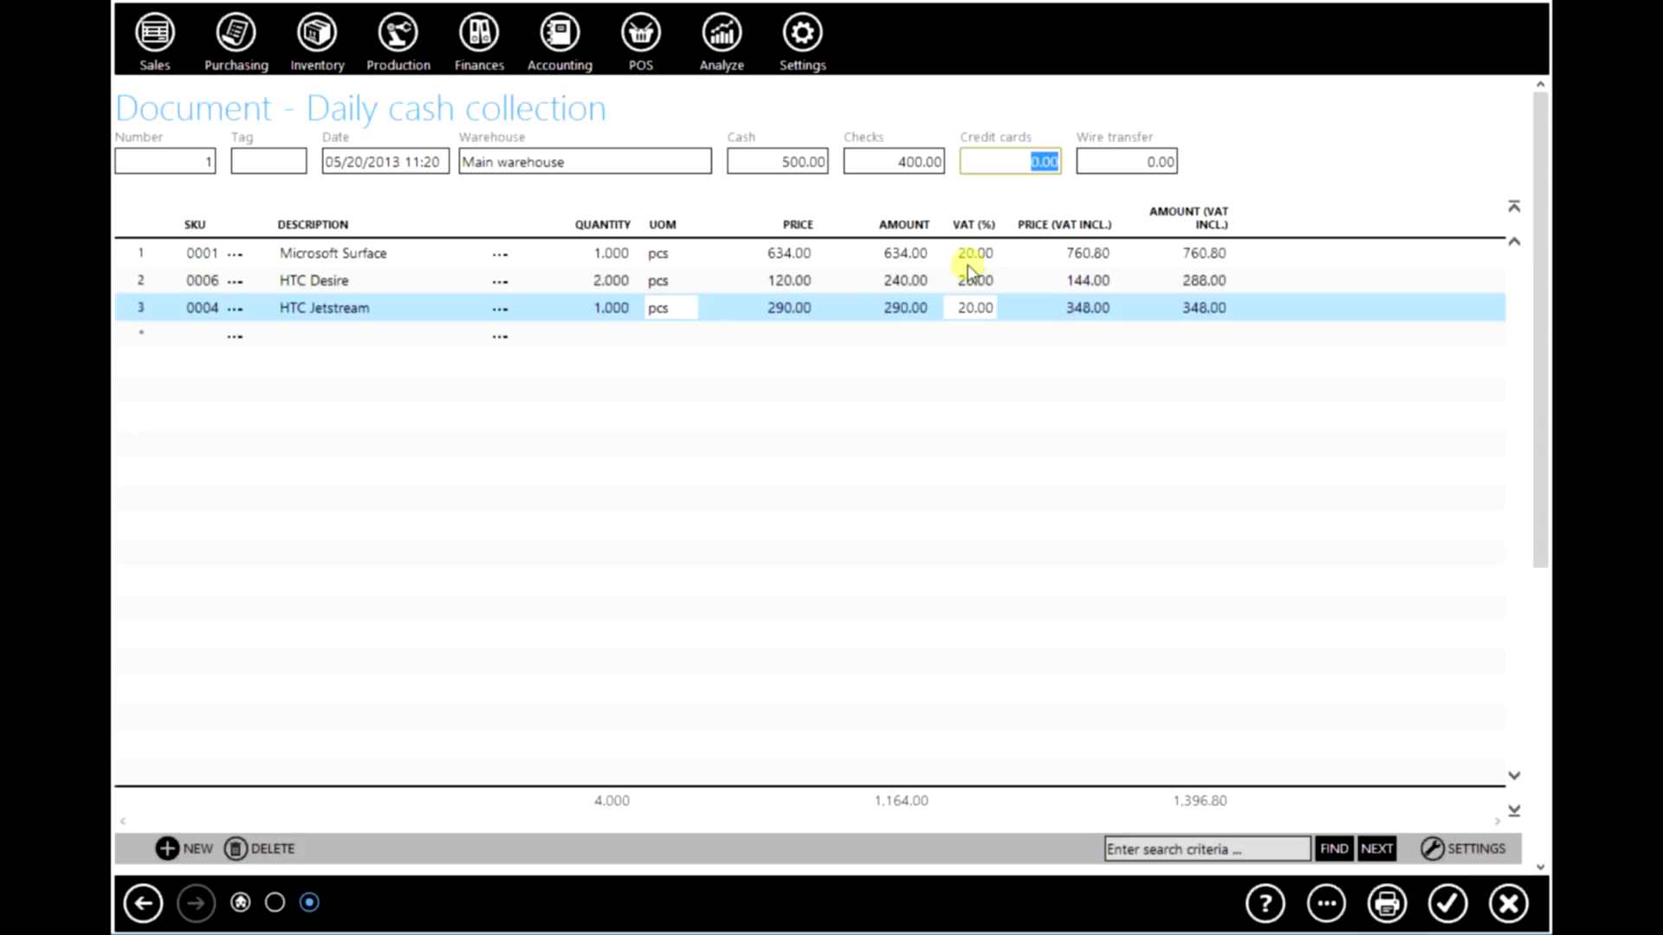
{"action": "type", "text": "496"}
{"action": "type", "text": ".8"}
{"action": "key", "text": "Tab"}
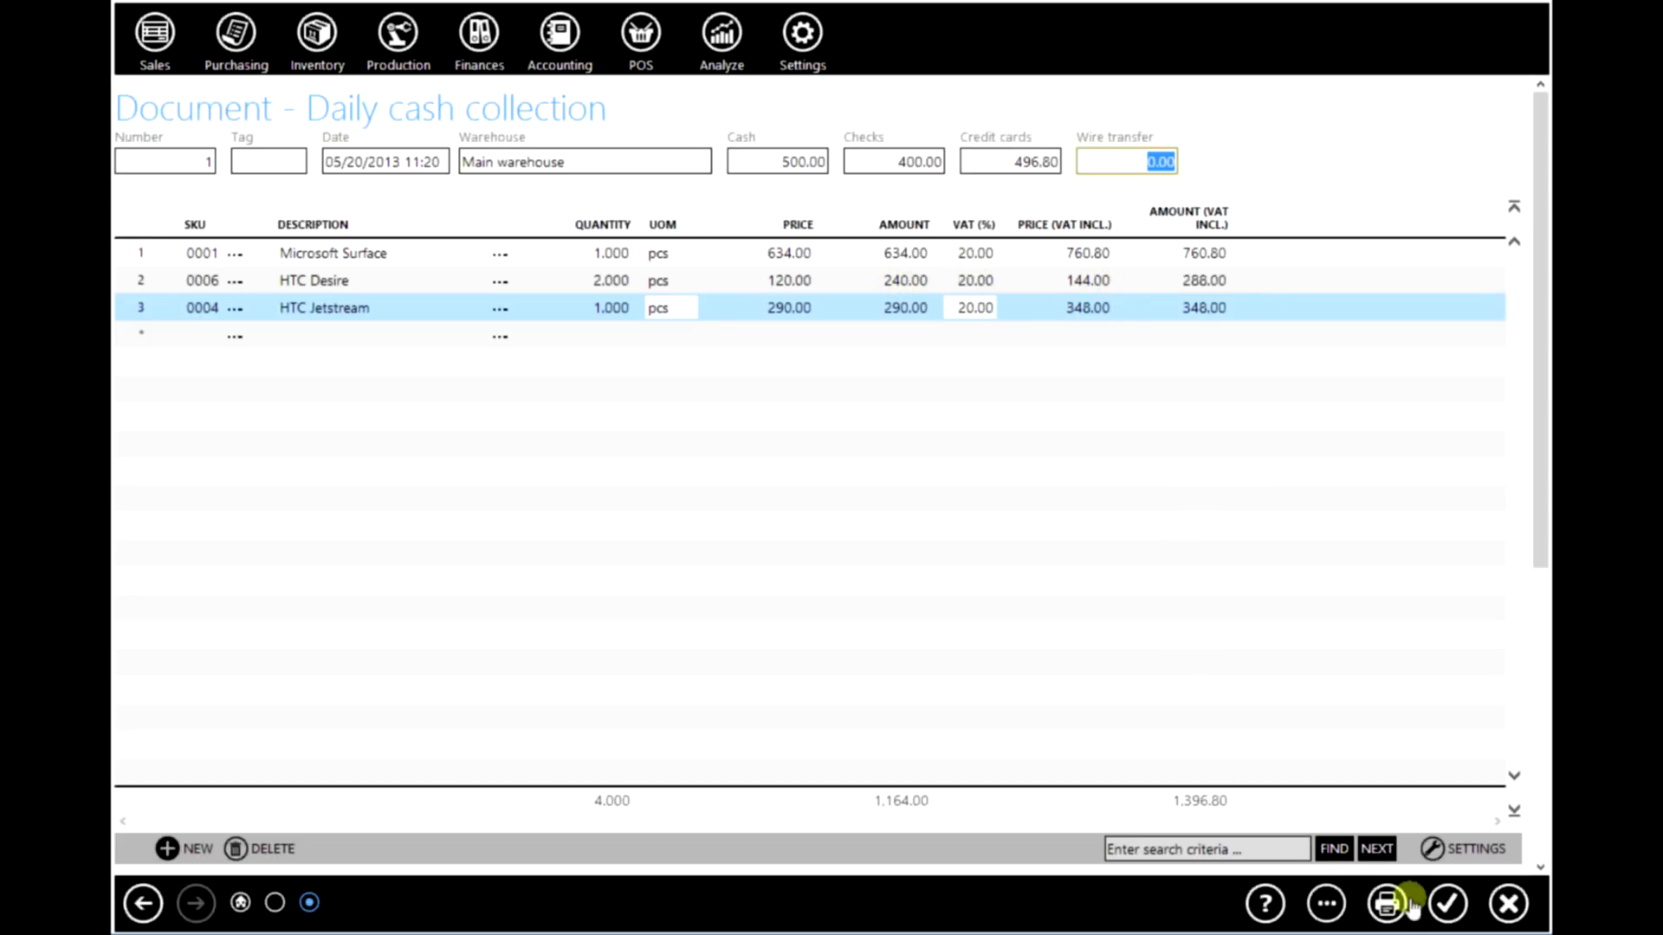
Step: Print-preview the Daily cash collection report for document 1-01/13
{"action": "left_click", "coordinate": [1385, 903]}
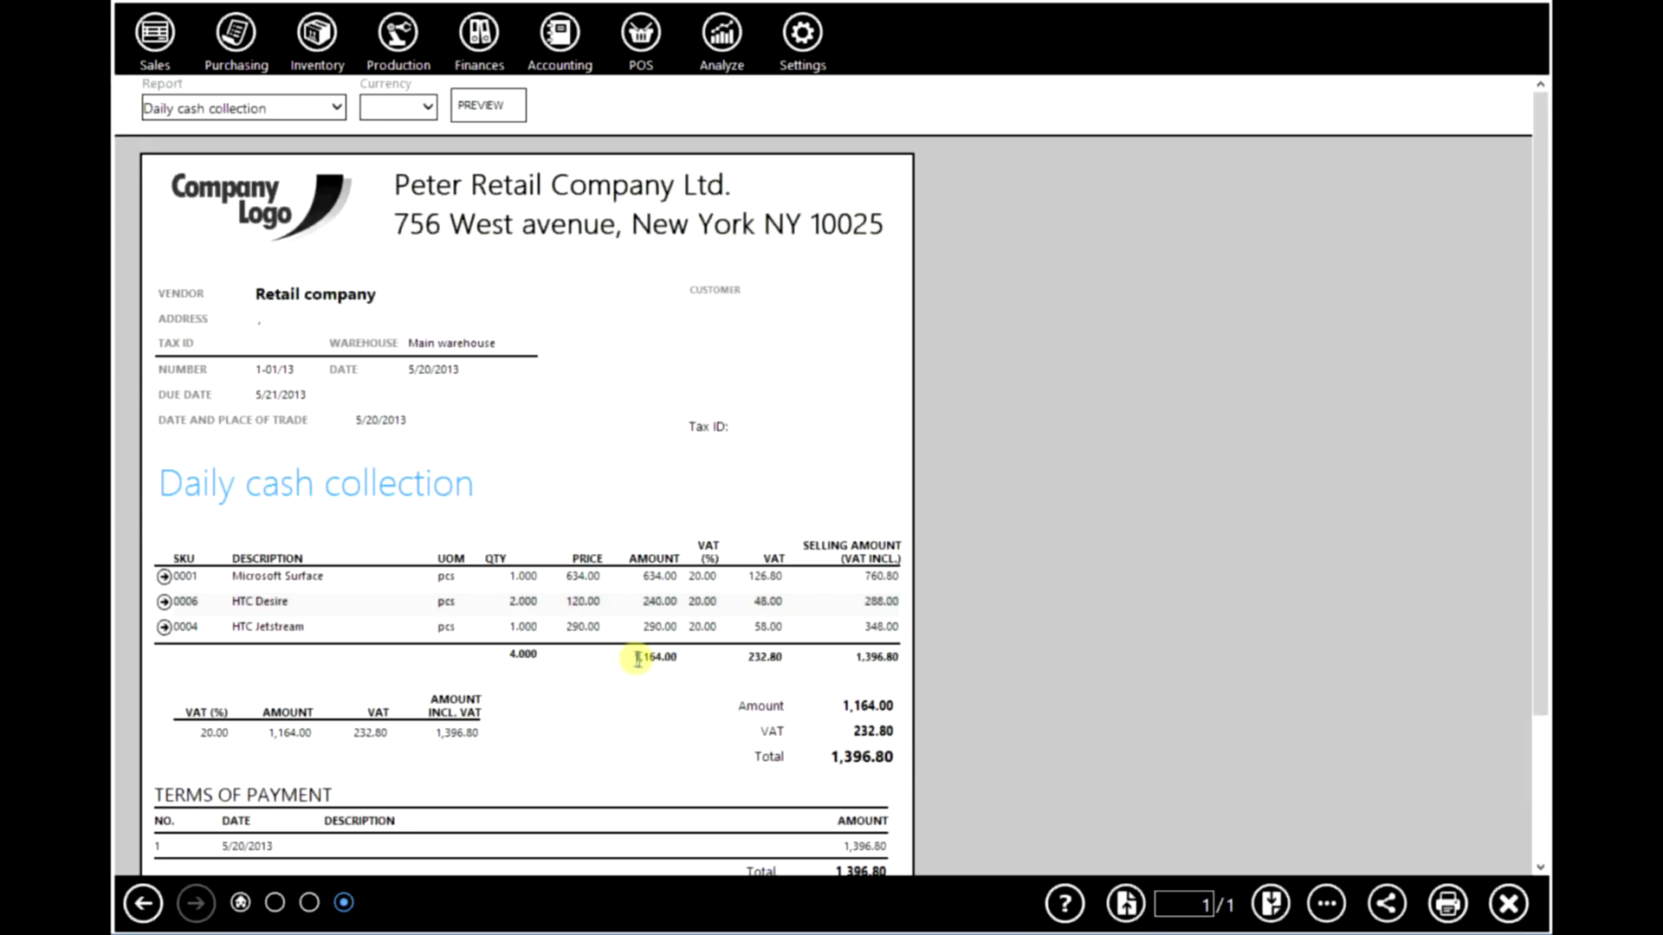
{"action": "scroll", "coordinate": [637, 668], "scroll_direction": "down", "scroll_amount": 2}
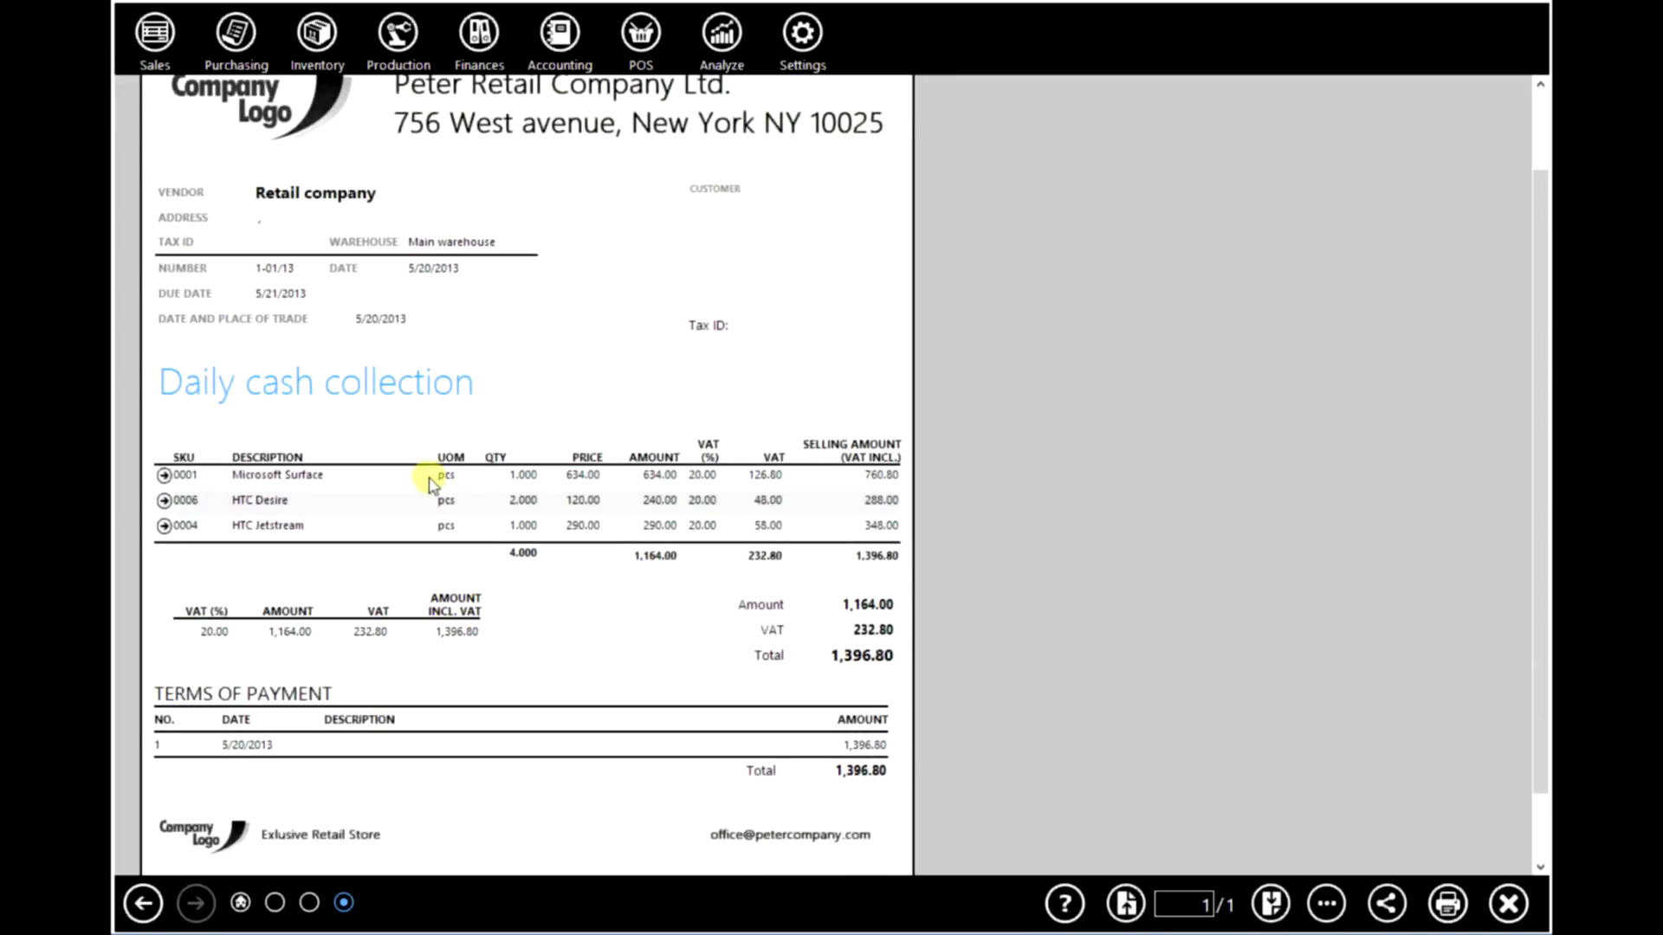
{"action": "scroll", "coordinate": [429, 478], "scroll_direction": "up", "scroll_amount": 2}
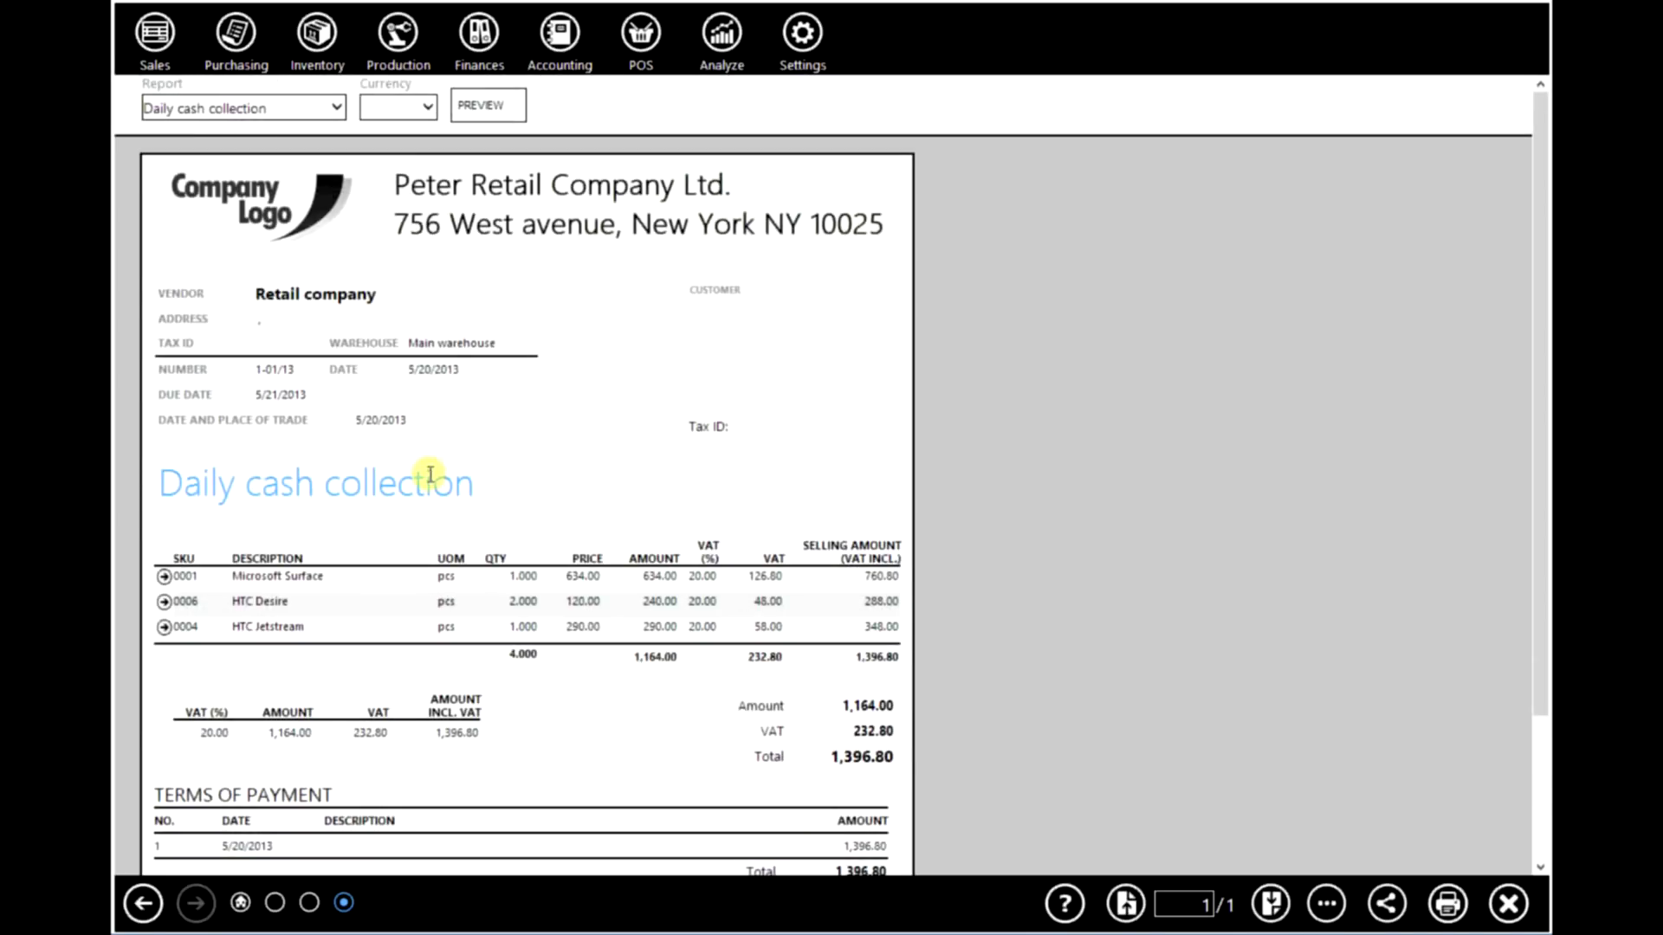
Step: Switch the report to Journal voucher and preview it
{"action": "left_click", "coordinate": [332, 107]}
{"action": "left_click", "coordinate": [208, 233]}
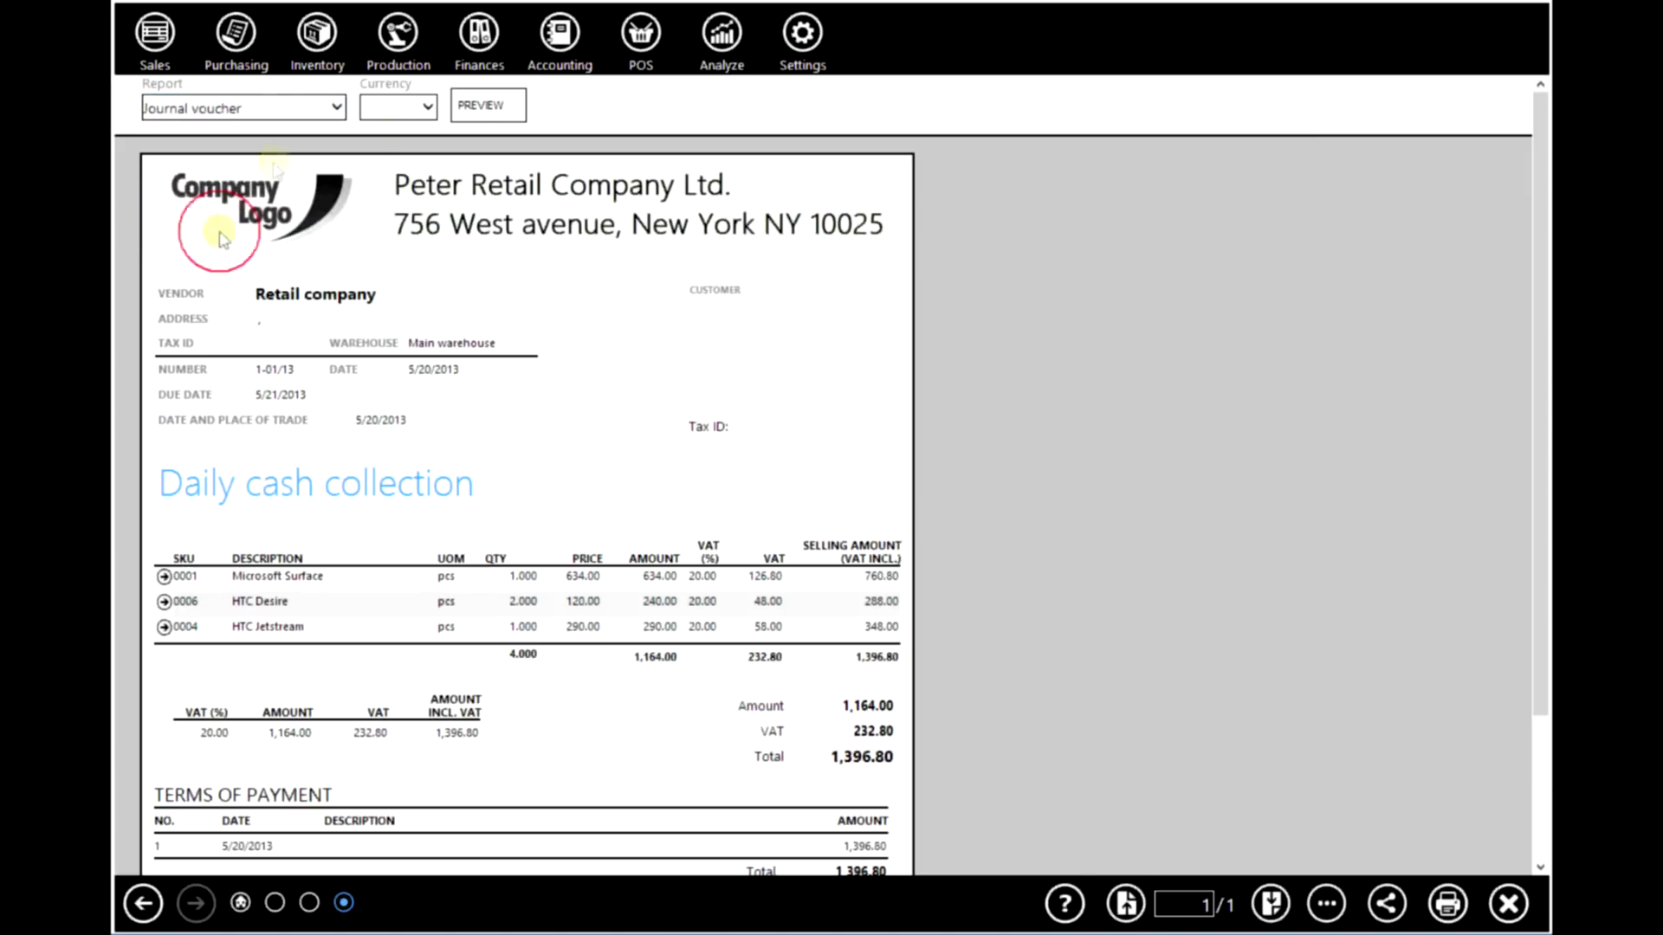
{"action": "left_click", "coordinate": [489, 106]}
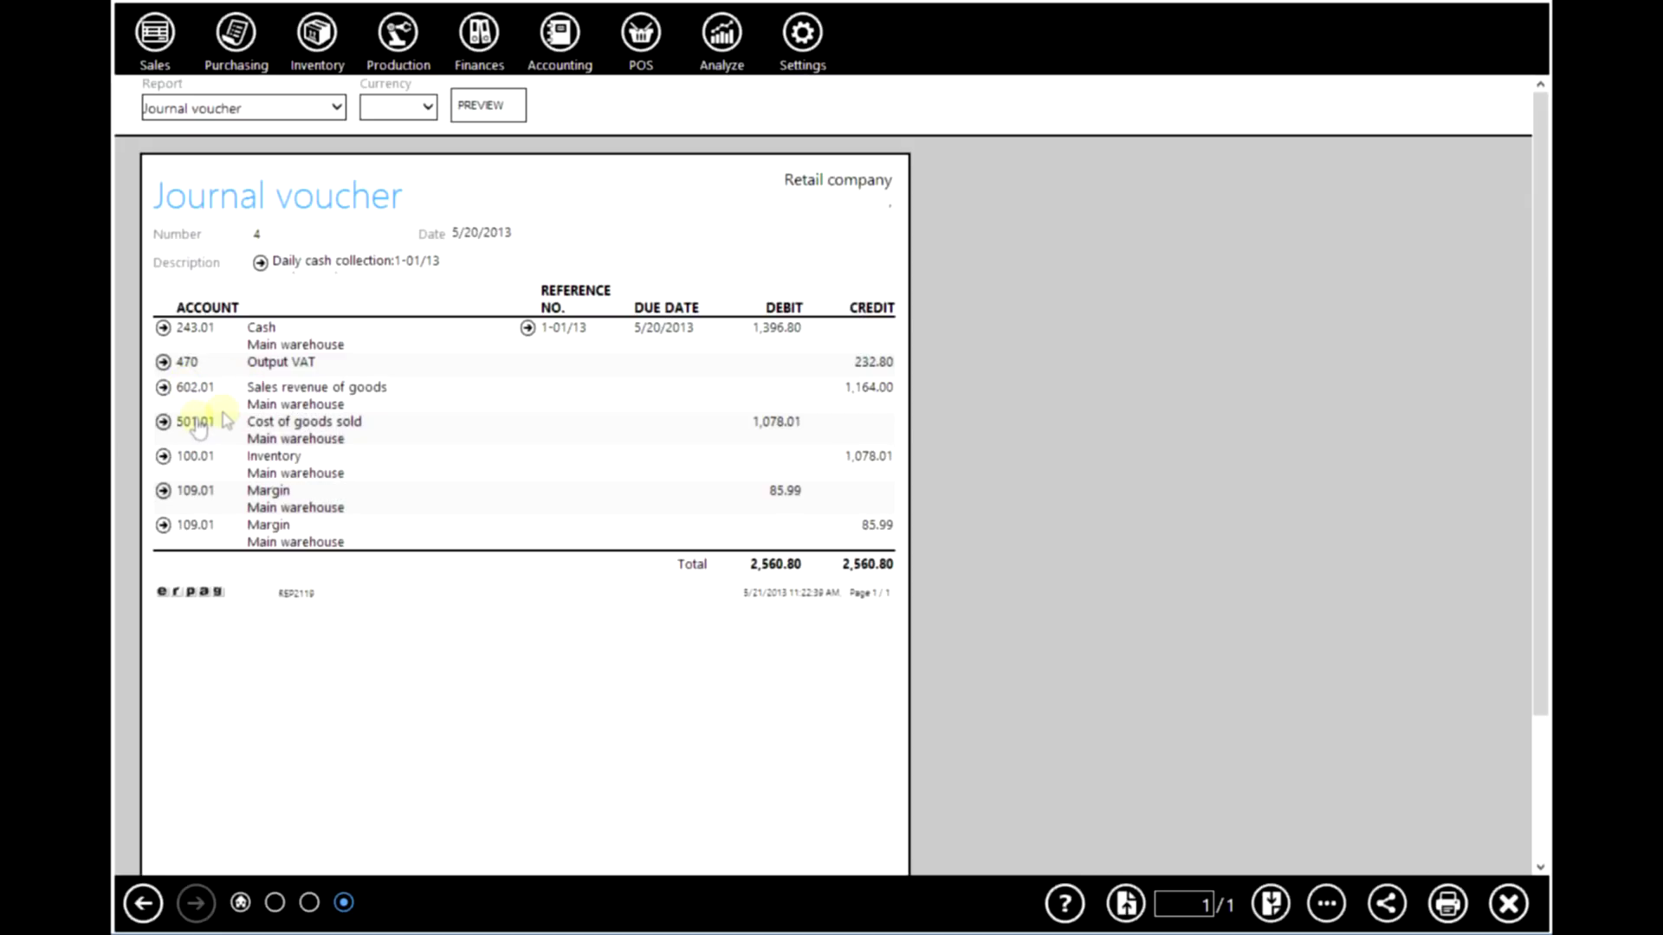
Step: Close the journal voucher preview, the collection document and the collections list
{"action": "left_click", "coordinate": [1507, 905]}
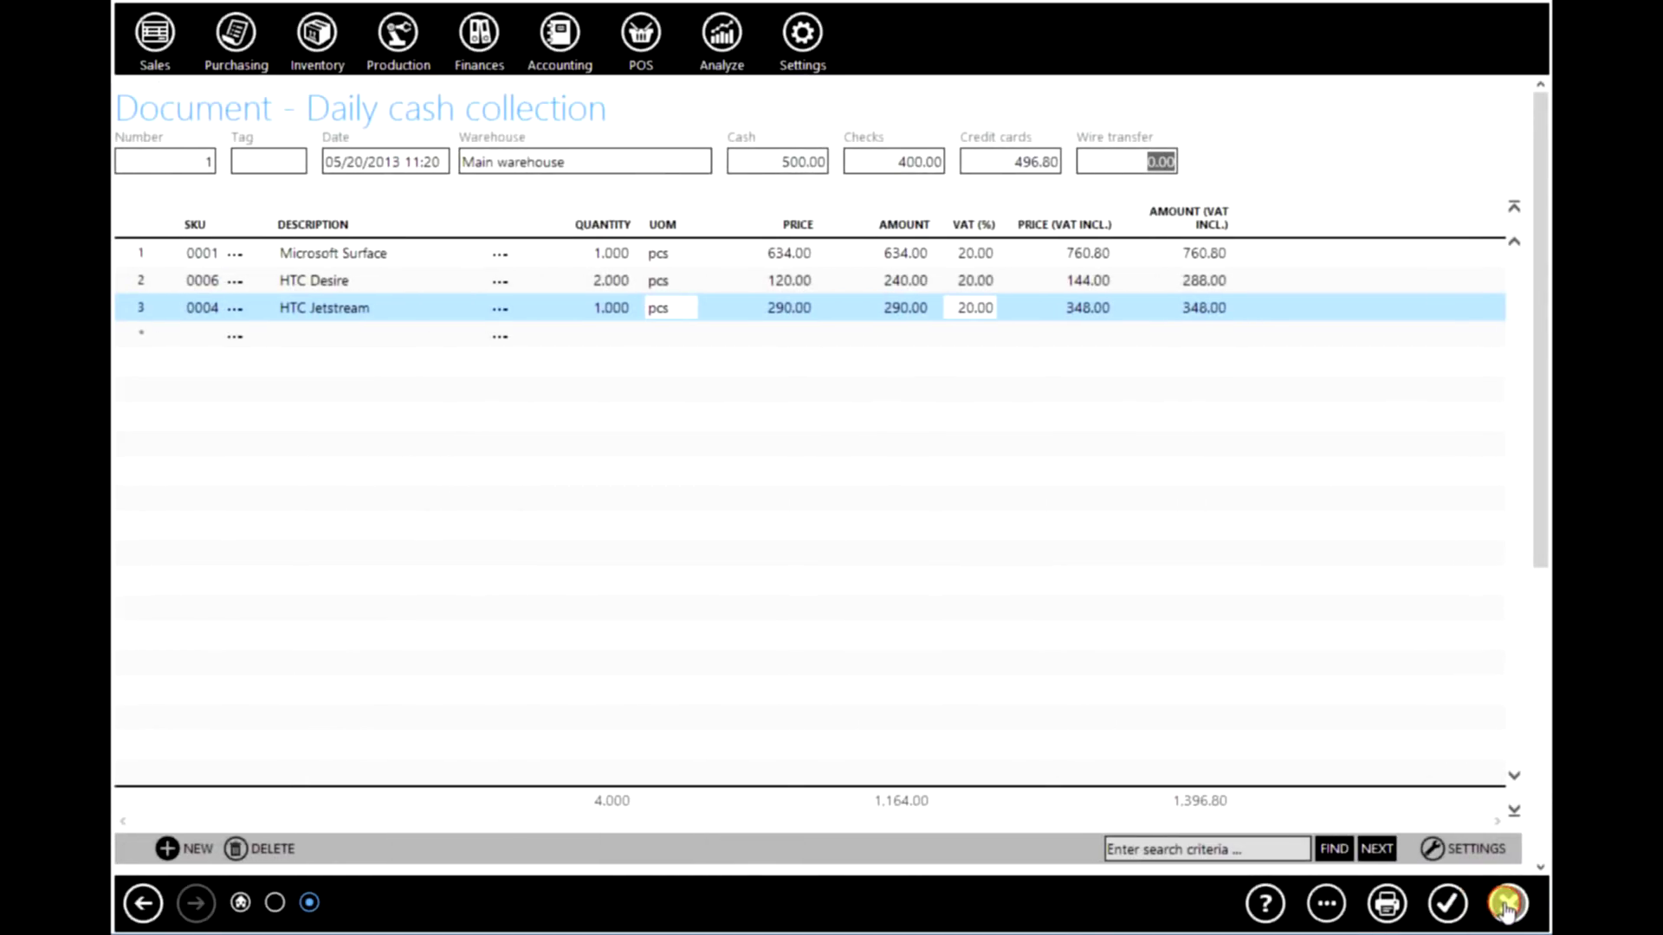
{"action": "left_click", "coordinate": [1507, 904]}
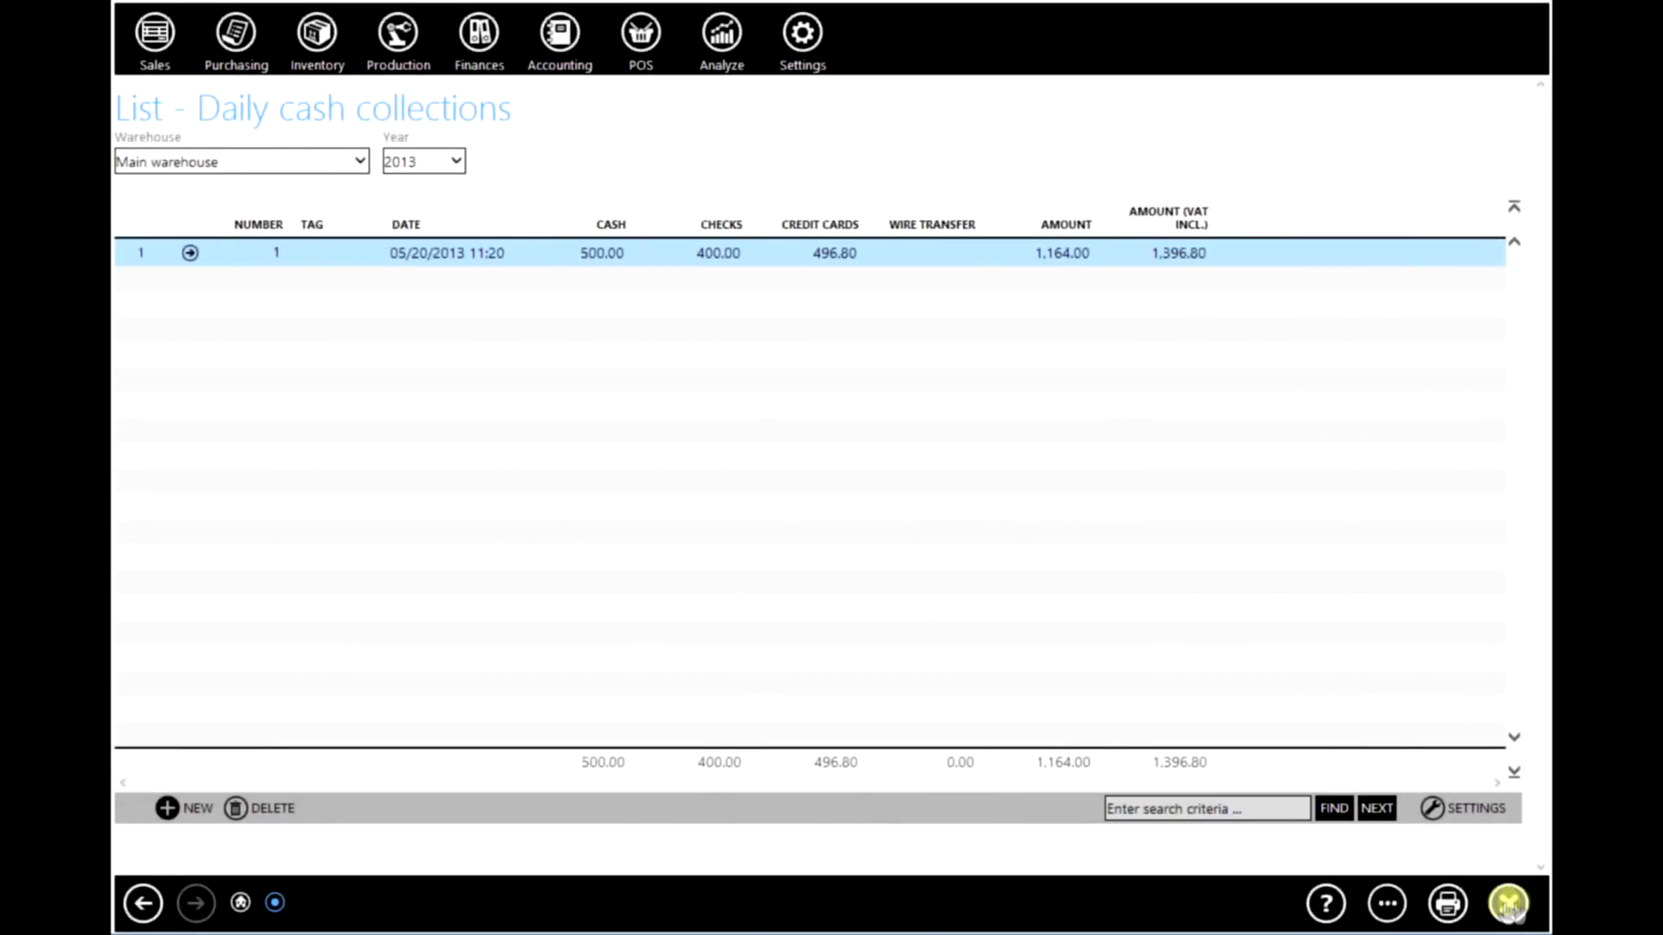
{"action": "left_click", "coordinate": [1508, 904]}
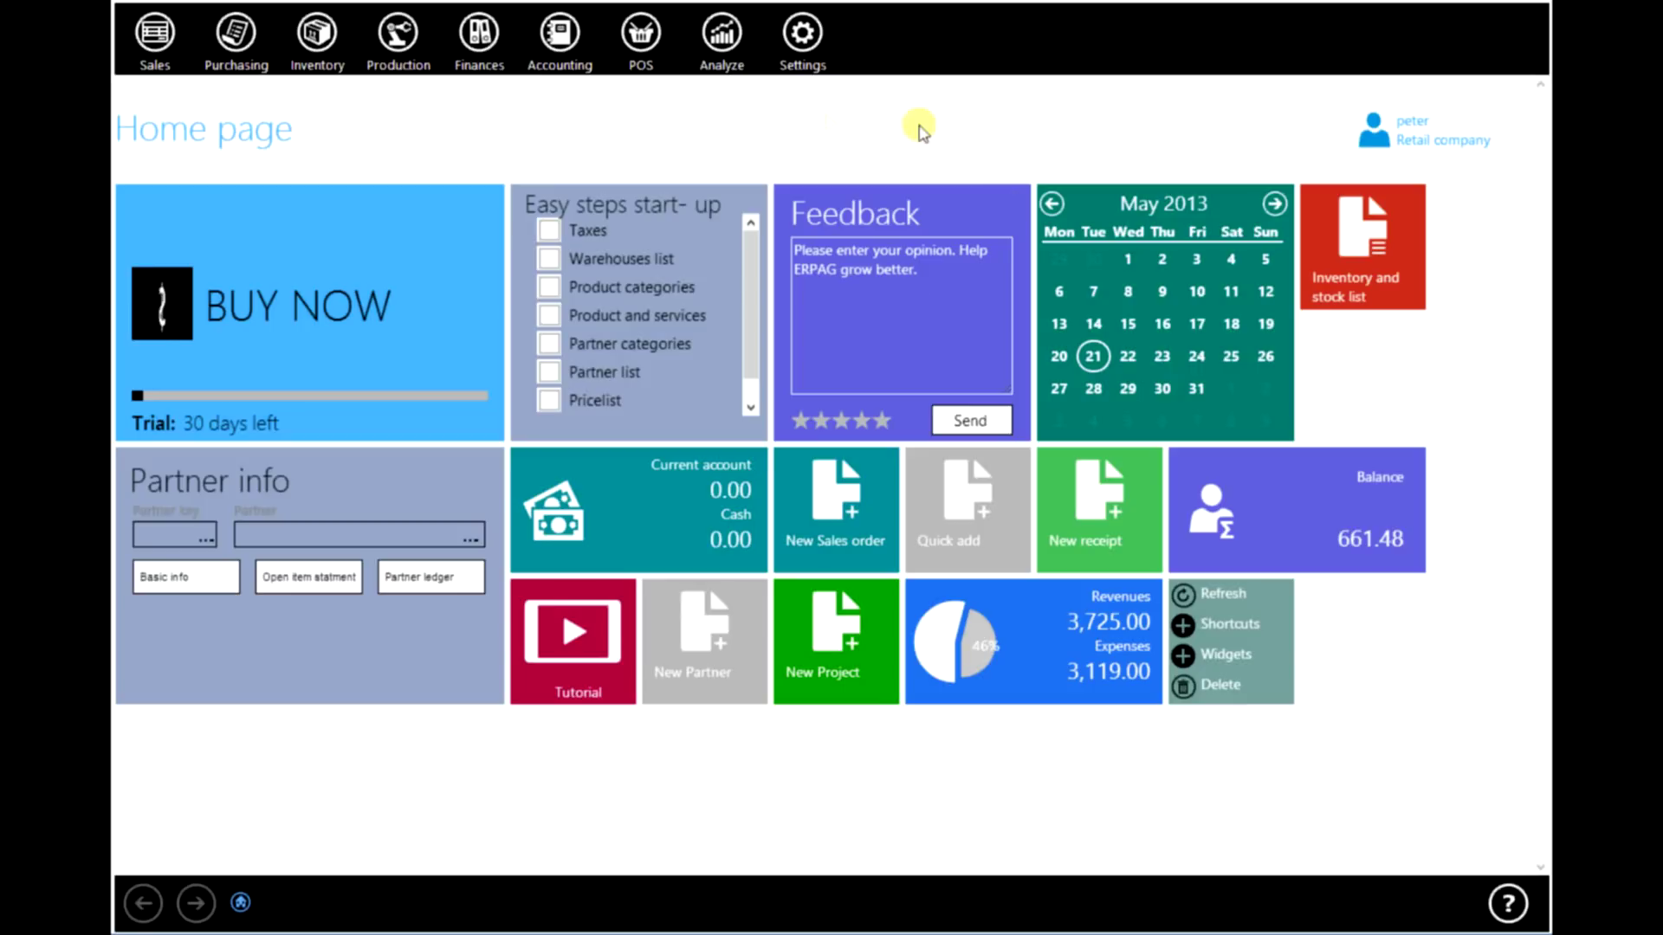
Step: Start a new POS receipt with HTC Jetstream and Microsoft Surface from Tablets
{"action": "left_click", "coordinate": [640, 39]}
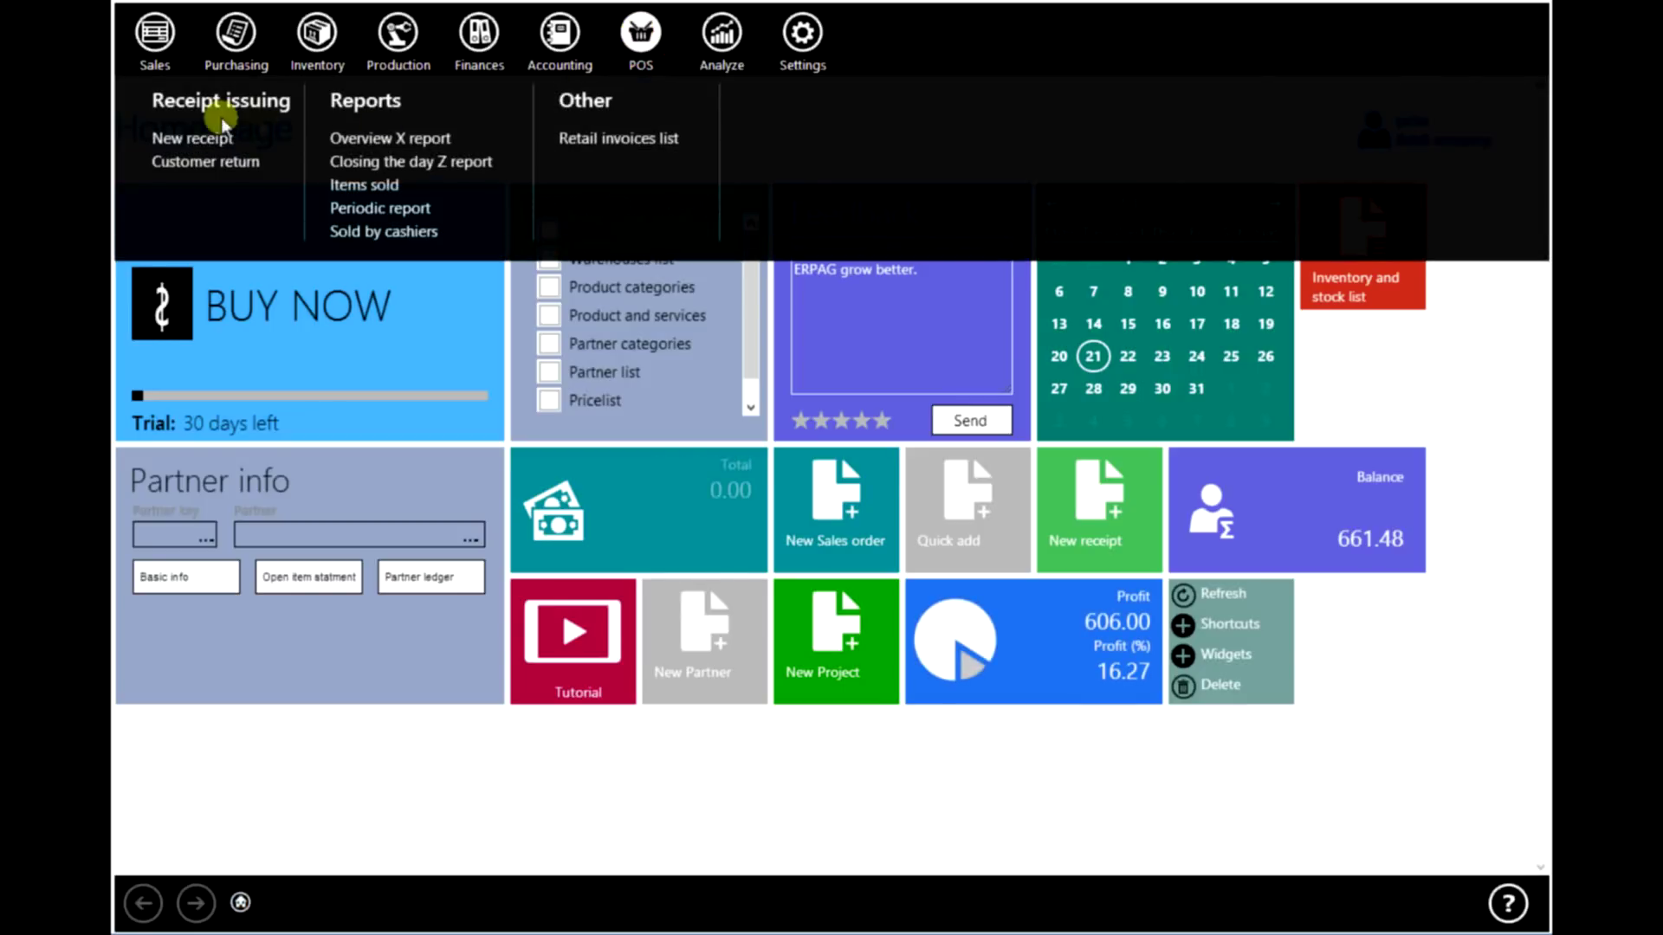
{"action": "left_click", "coordinate": [193, 138]}
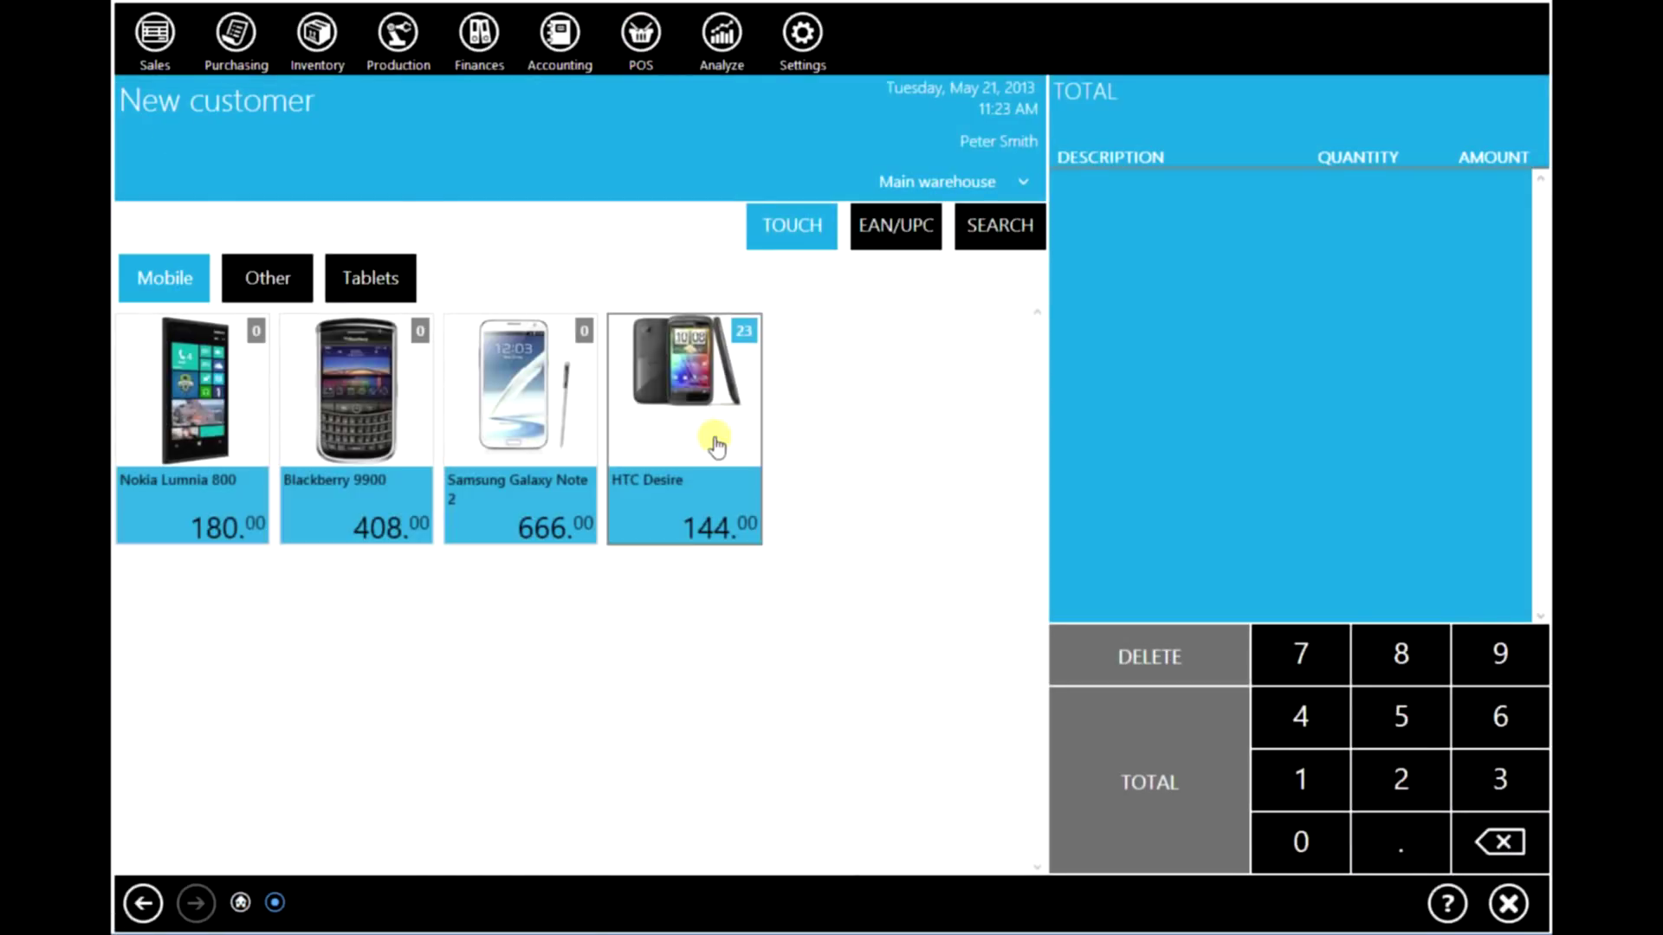
{"action": "left_click", "coordinate": [369, 277]}
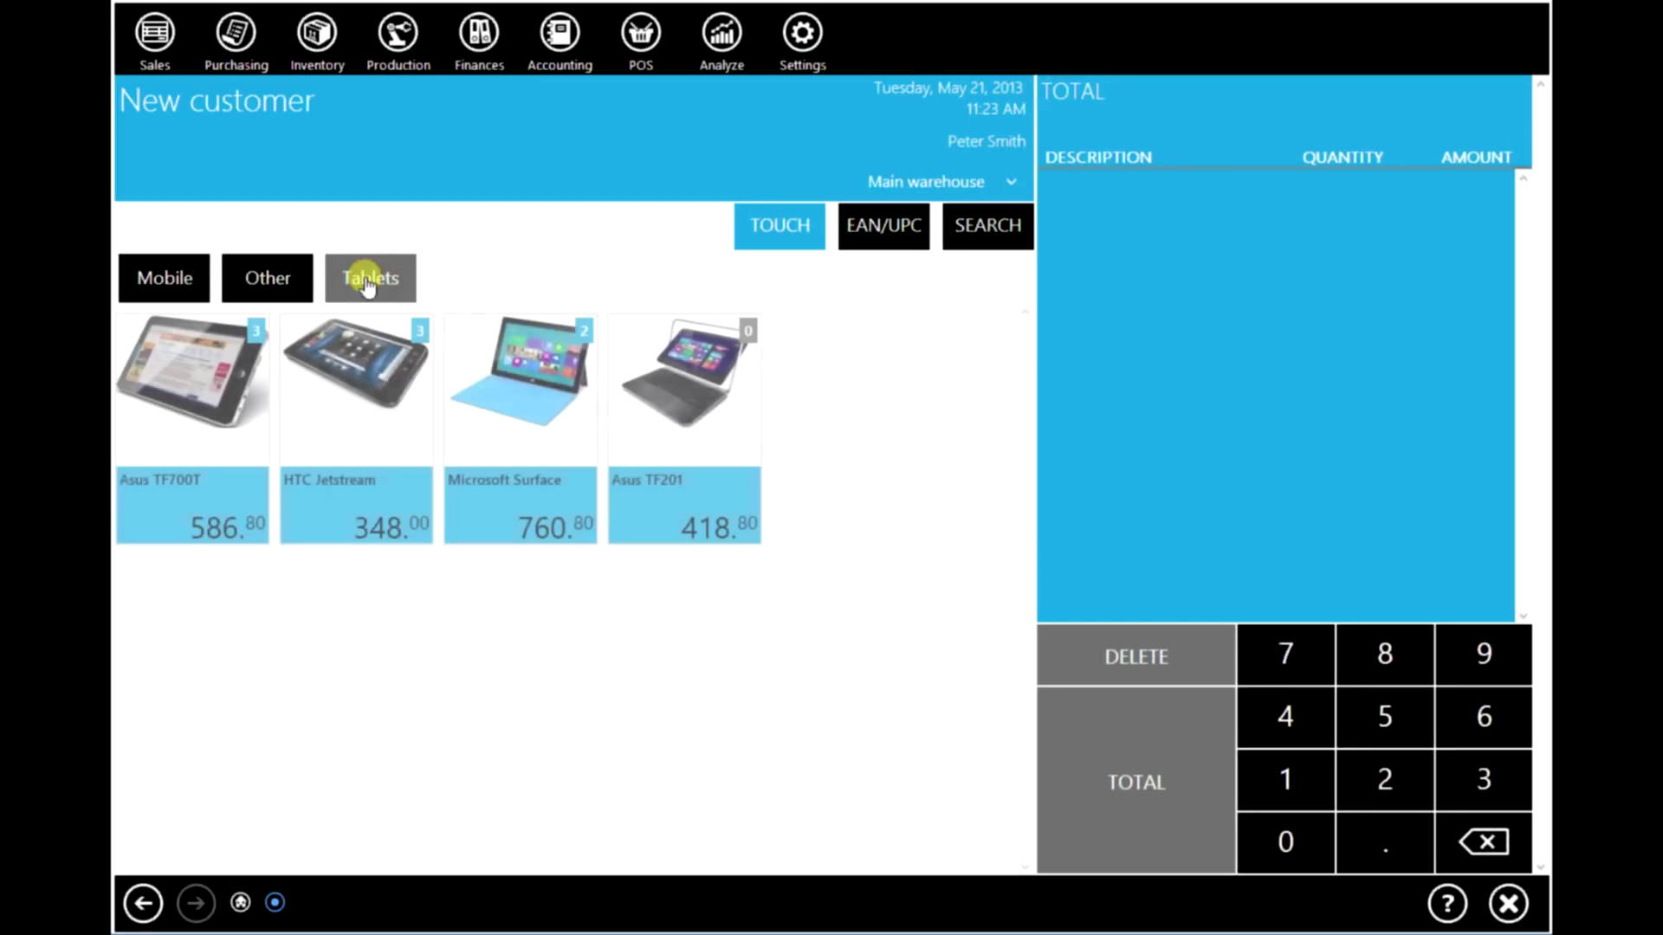
{"action": "left_click", "coordinate": [372, 390]}
{"action": "left_click", "coordinate": [545, 416]}
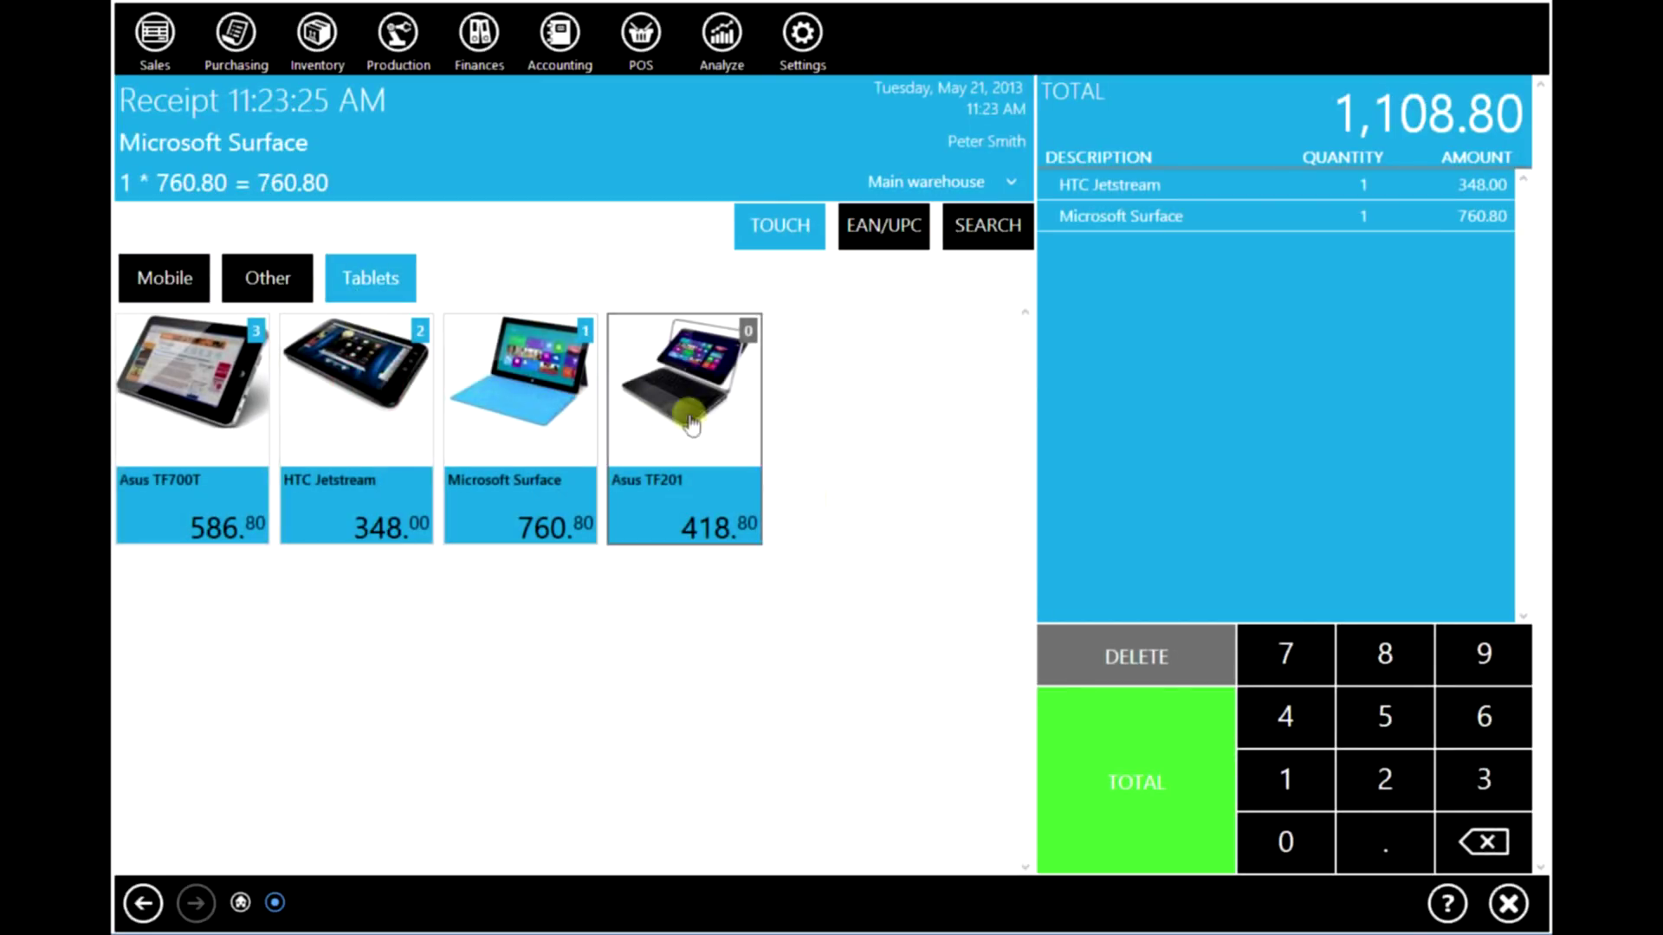
Step: Pay the 1,108.80 receipt with 500 cash, 400 credit card and 210 check, then print it
{"action": "left_click", "coordinate": [1152, 780]}
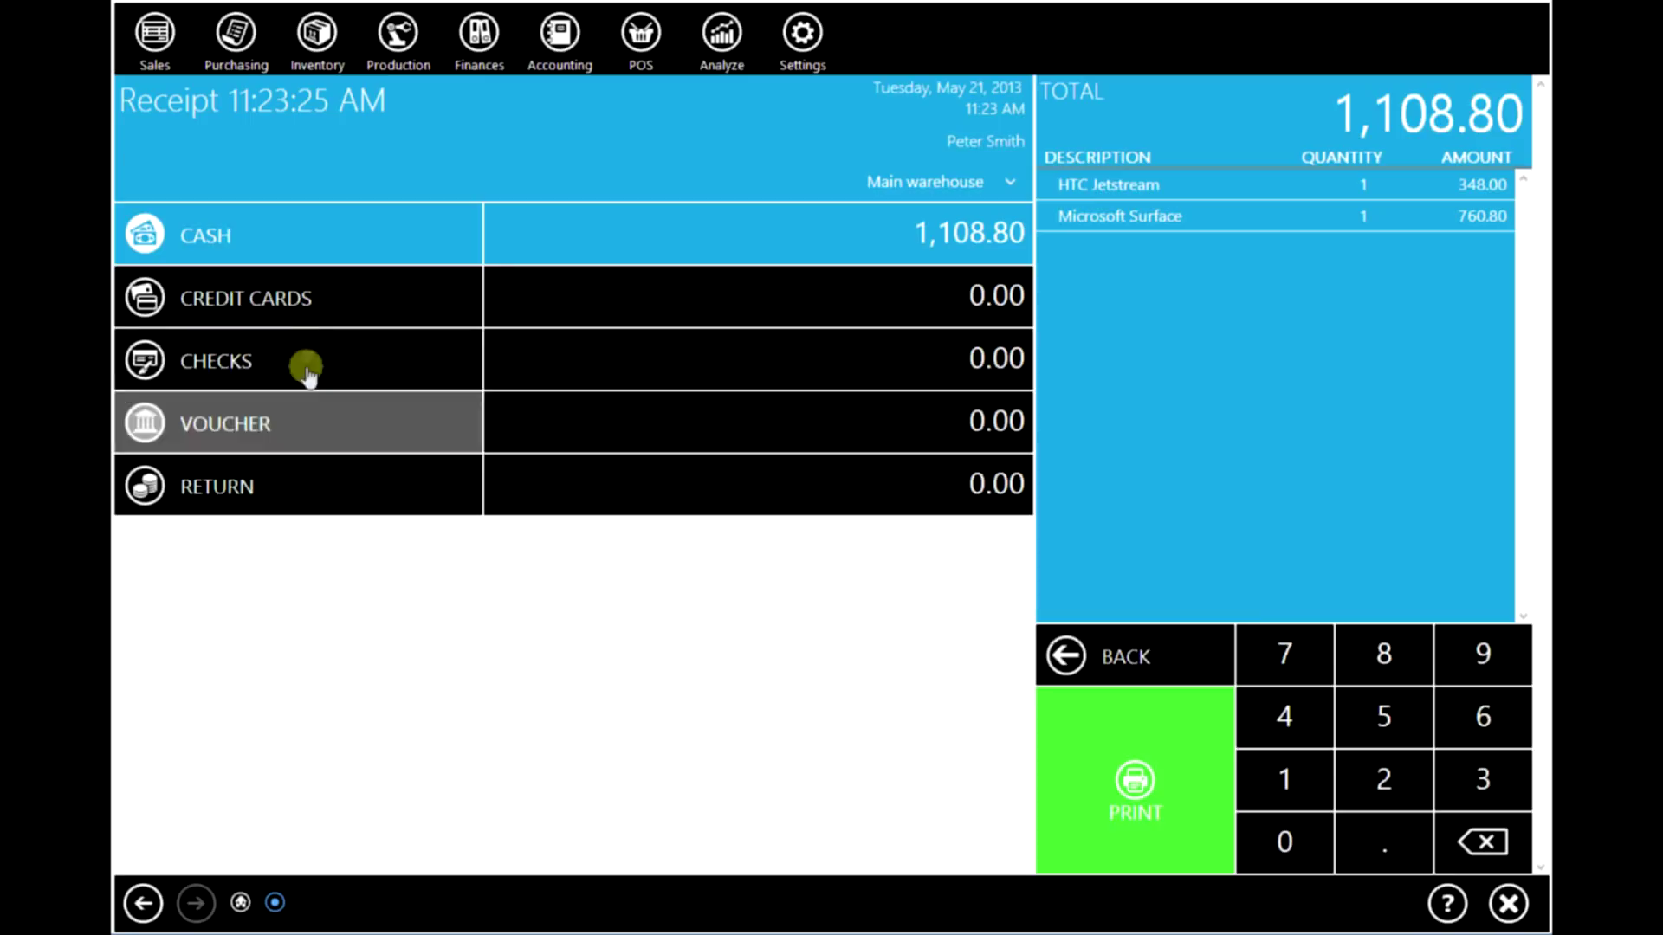
{"action": "left_click", "coordinate": [569, 241]}
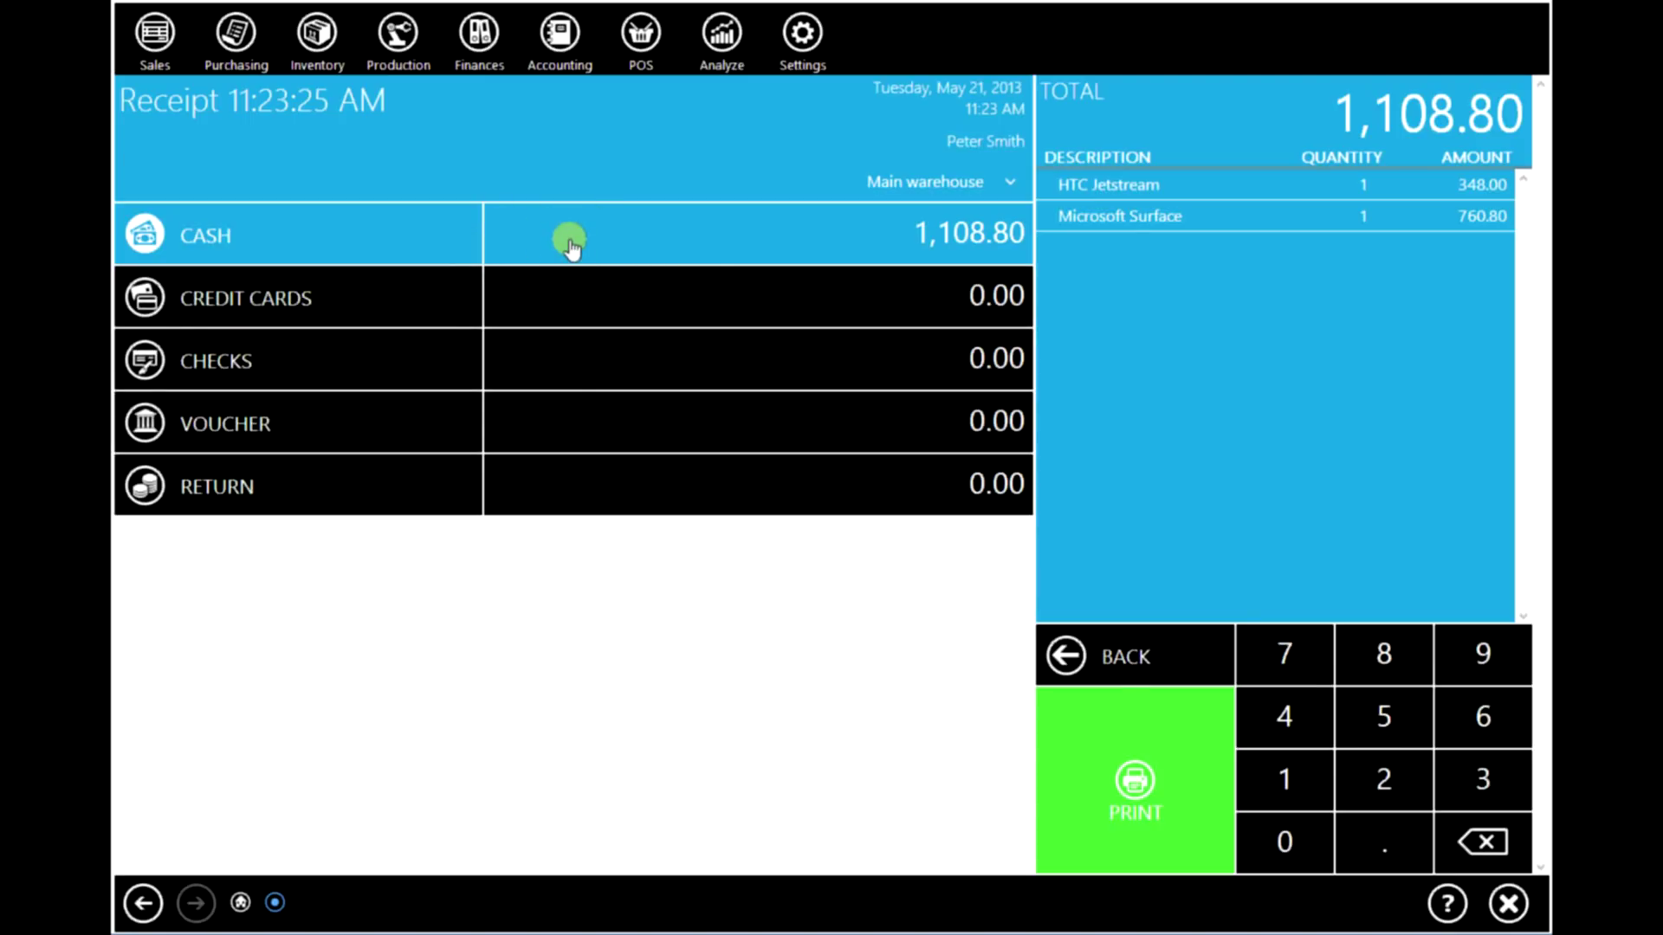
{"action": "type", "text": "500"}
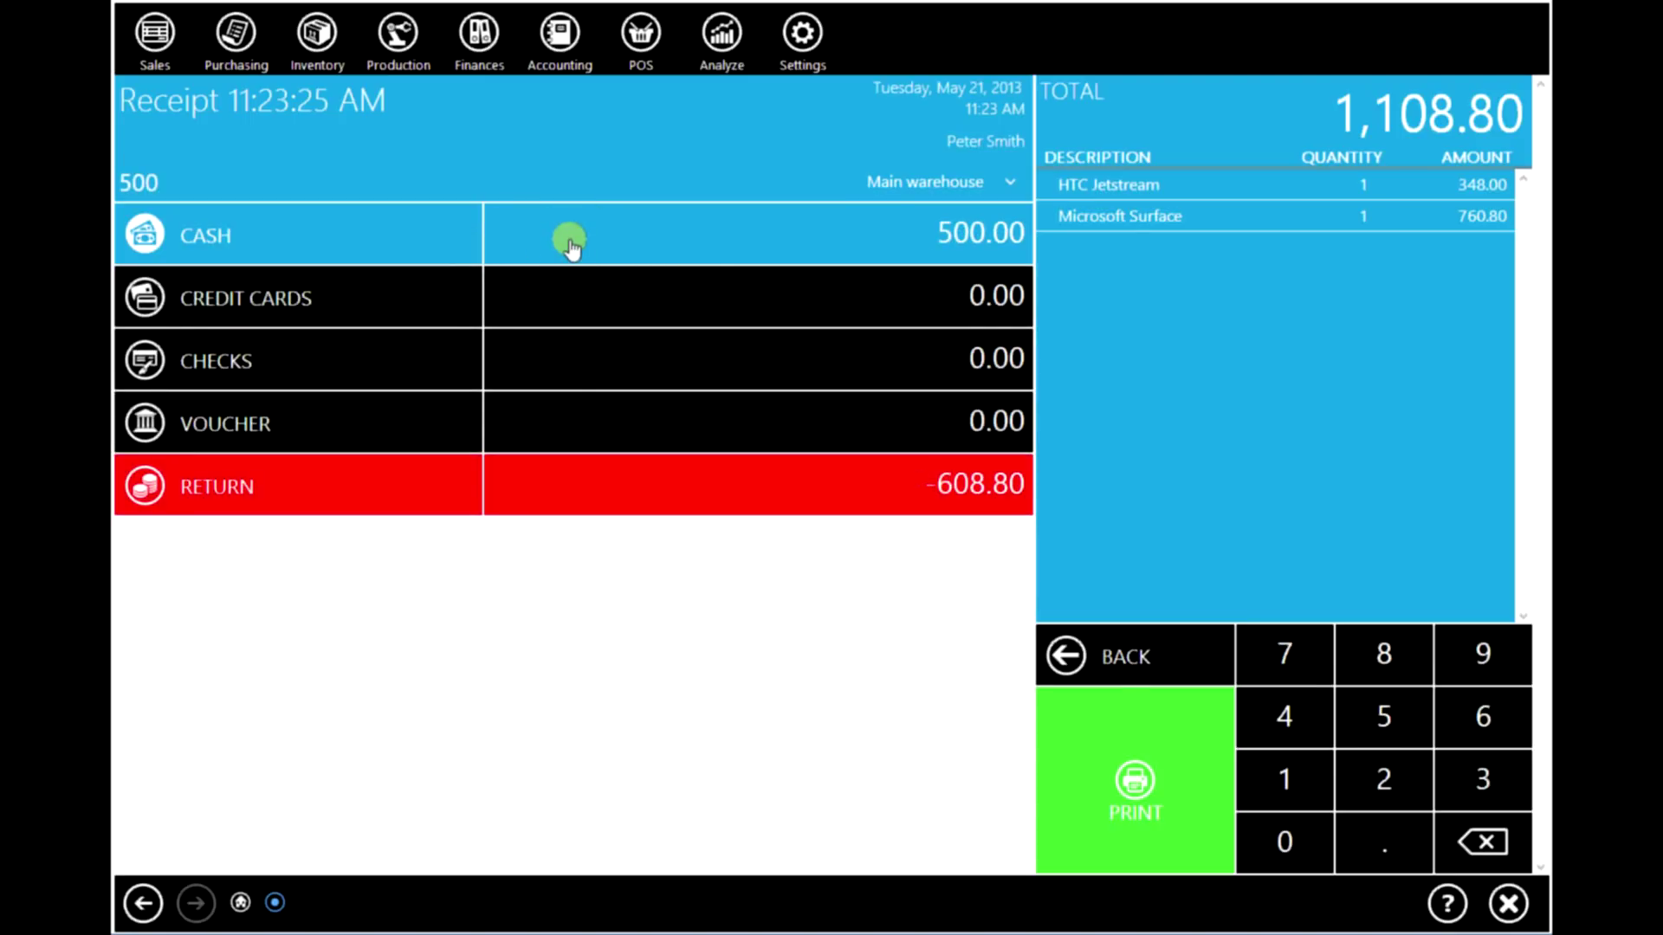
{"action": "left_click", "coordinate": [611, 296]}
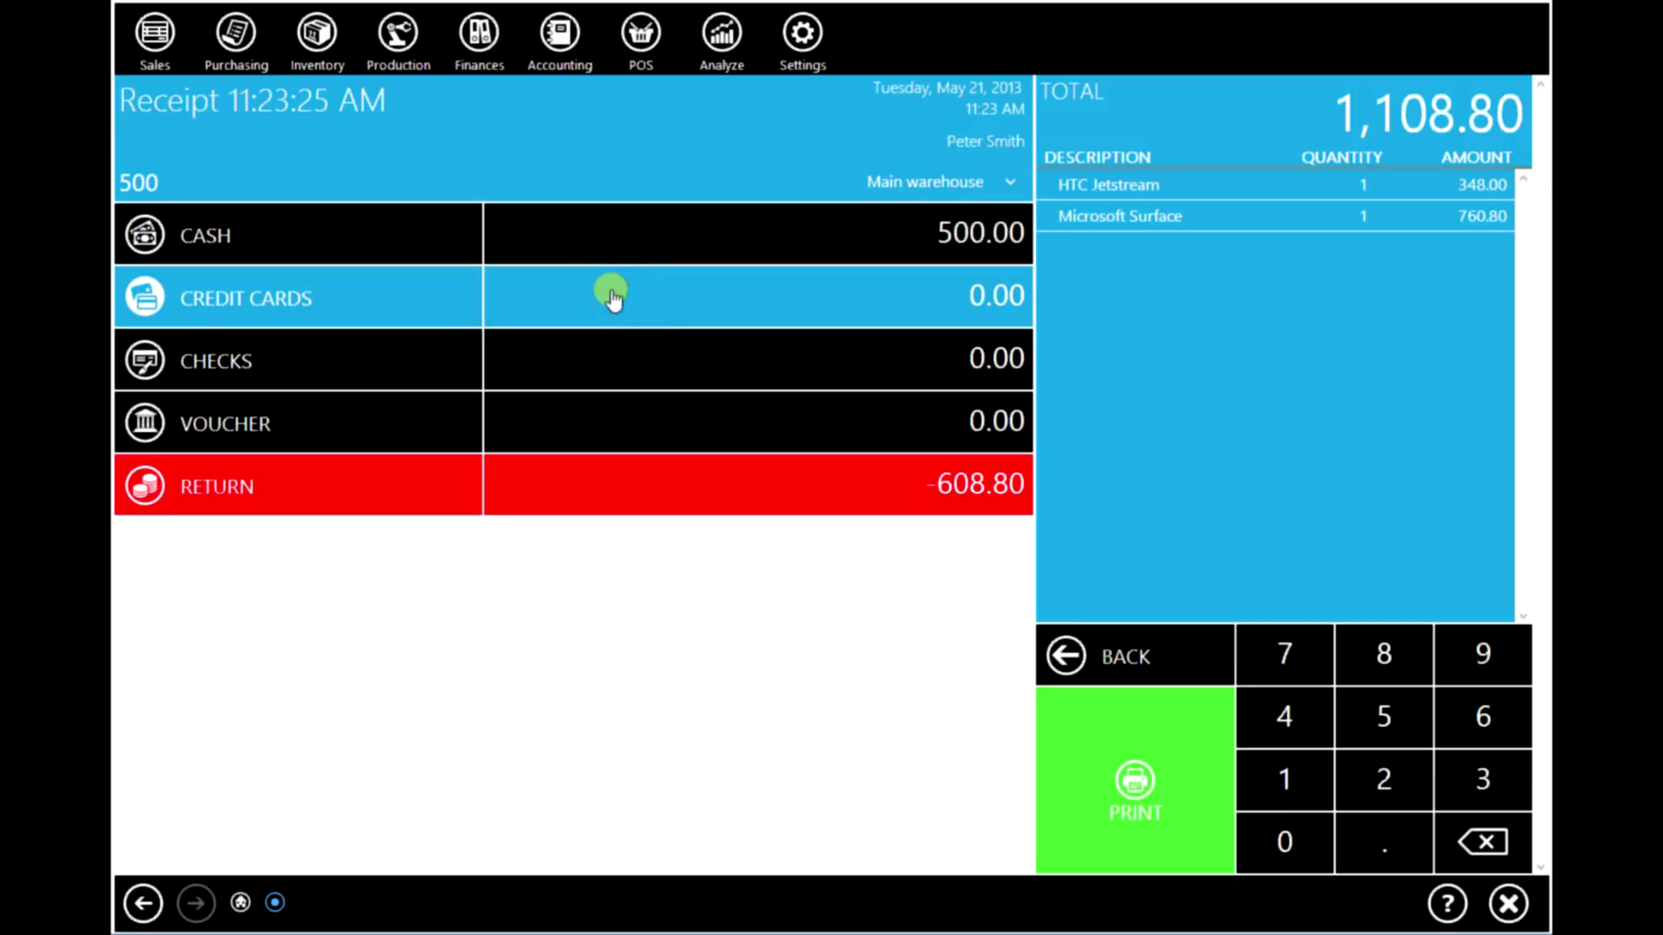
{"action": "type", "text": "400"}
{"action": "left_click", "coordinate": [725, 357]}
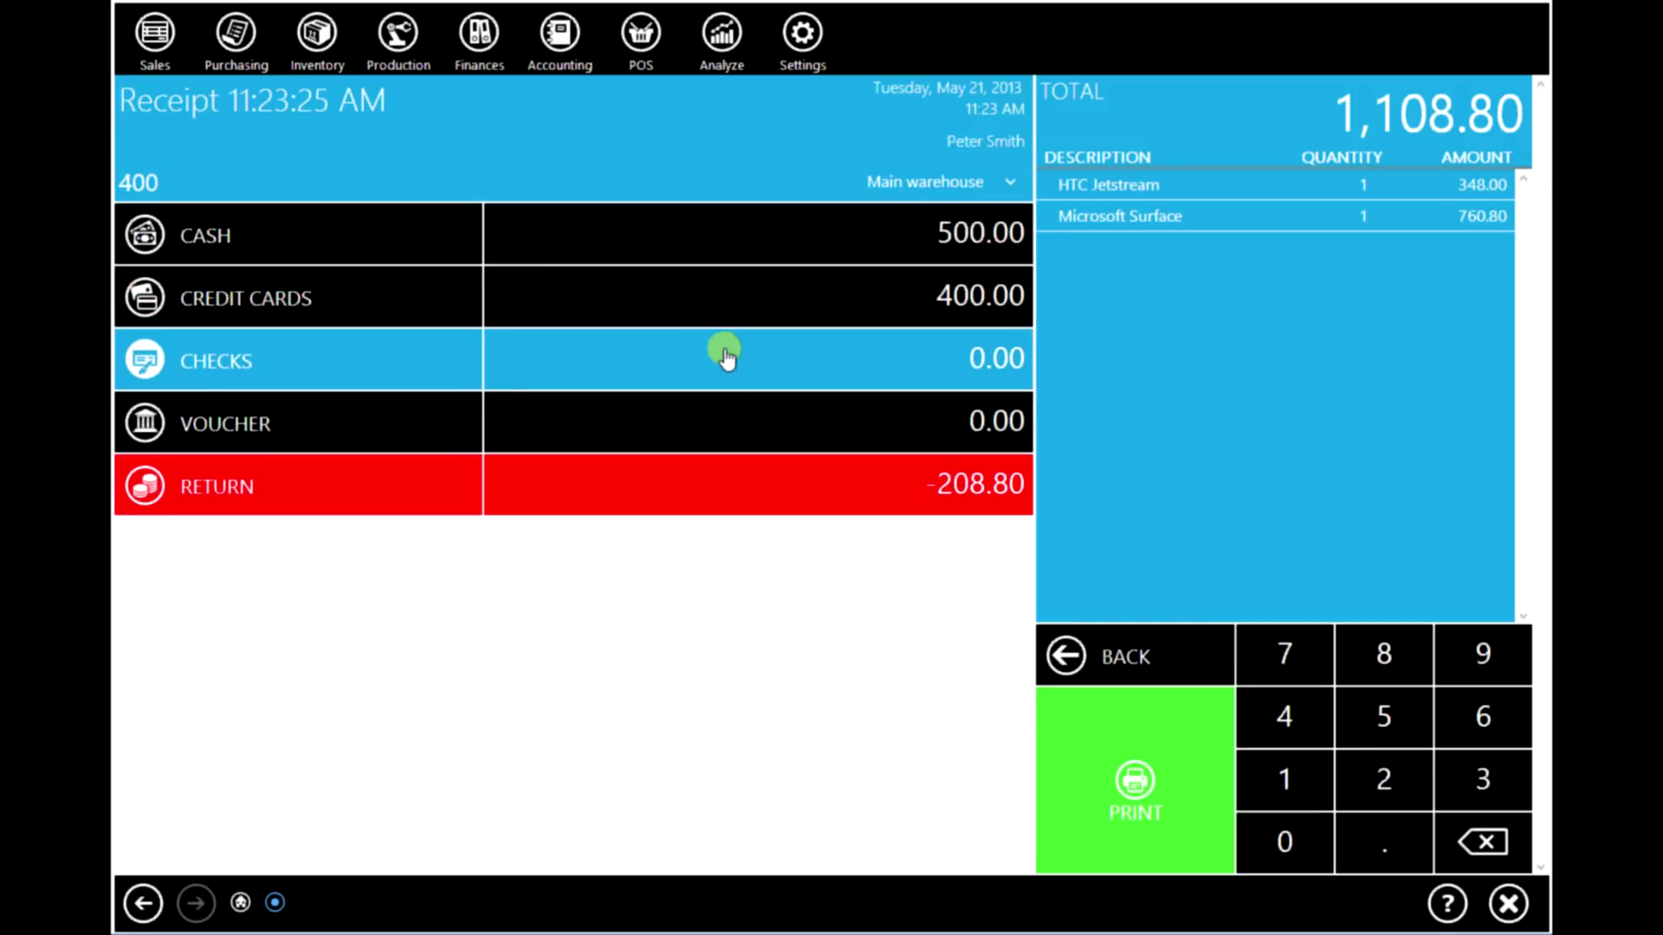
{"action": "type", "text": "21"}
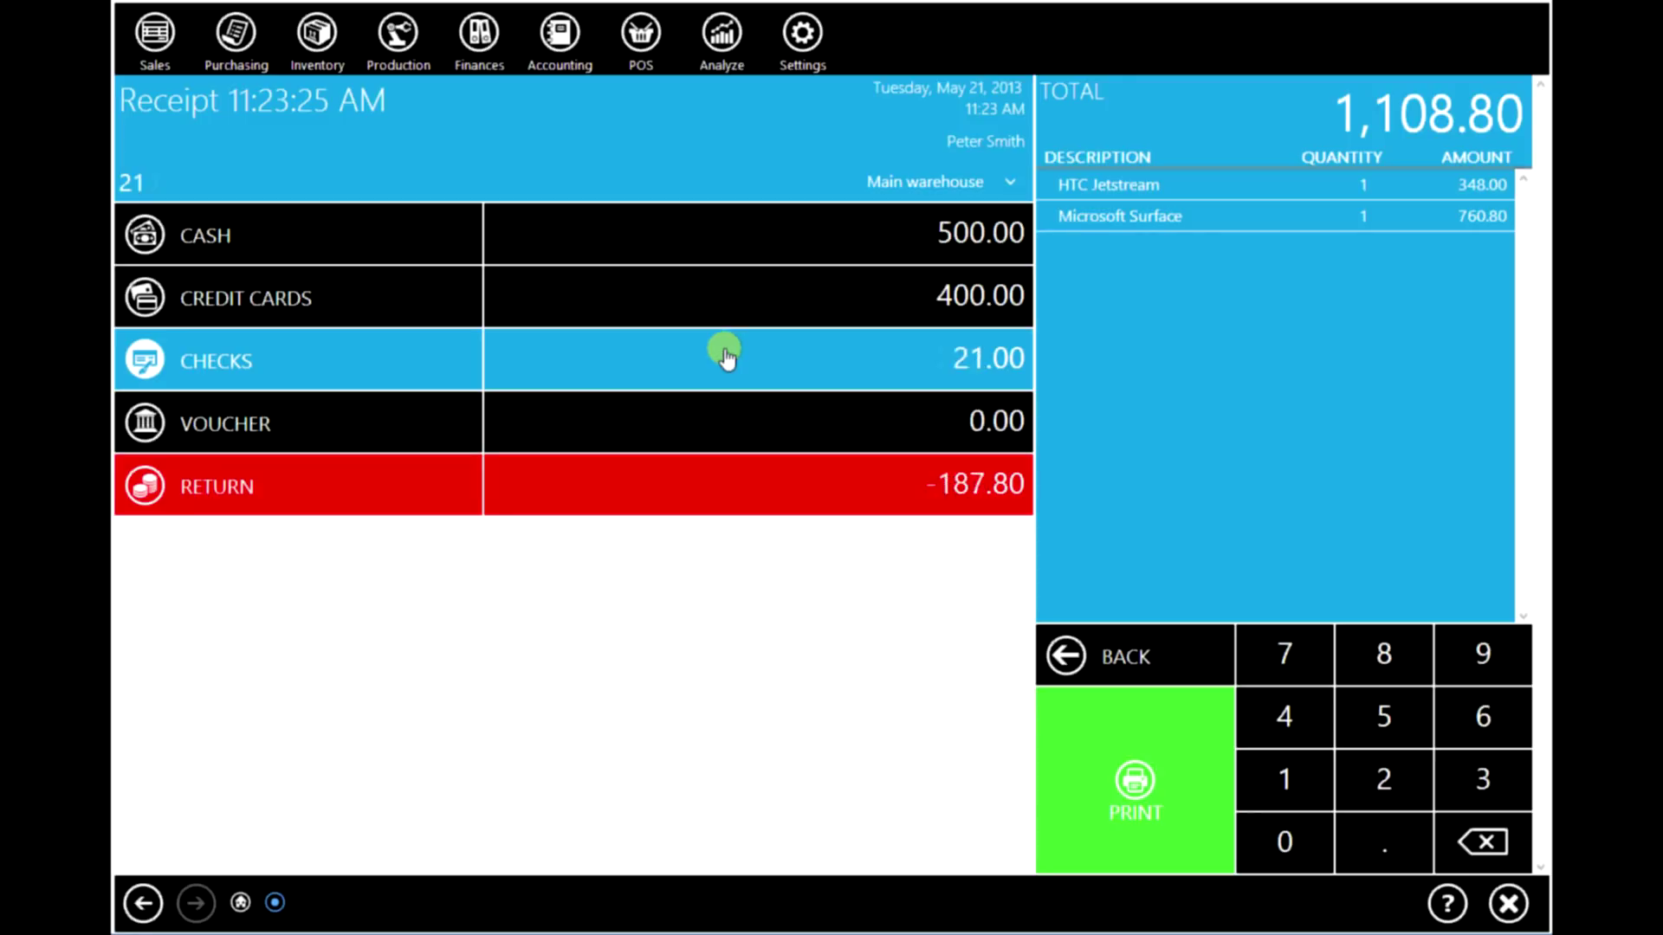
{"action": "type", "text": "0"}
{"action": "left_click", "coordinate": [1135, 779]}
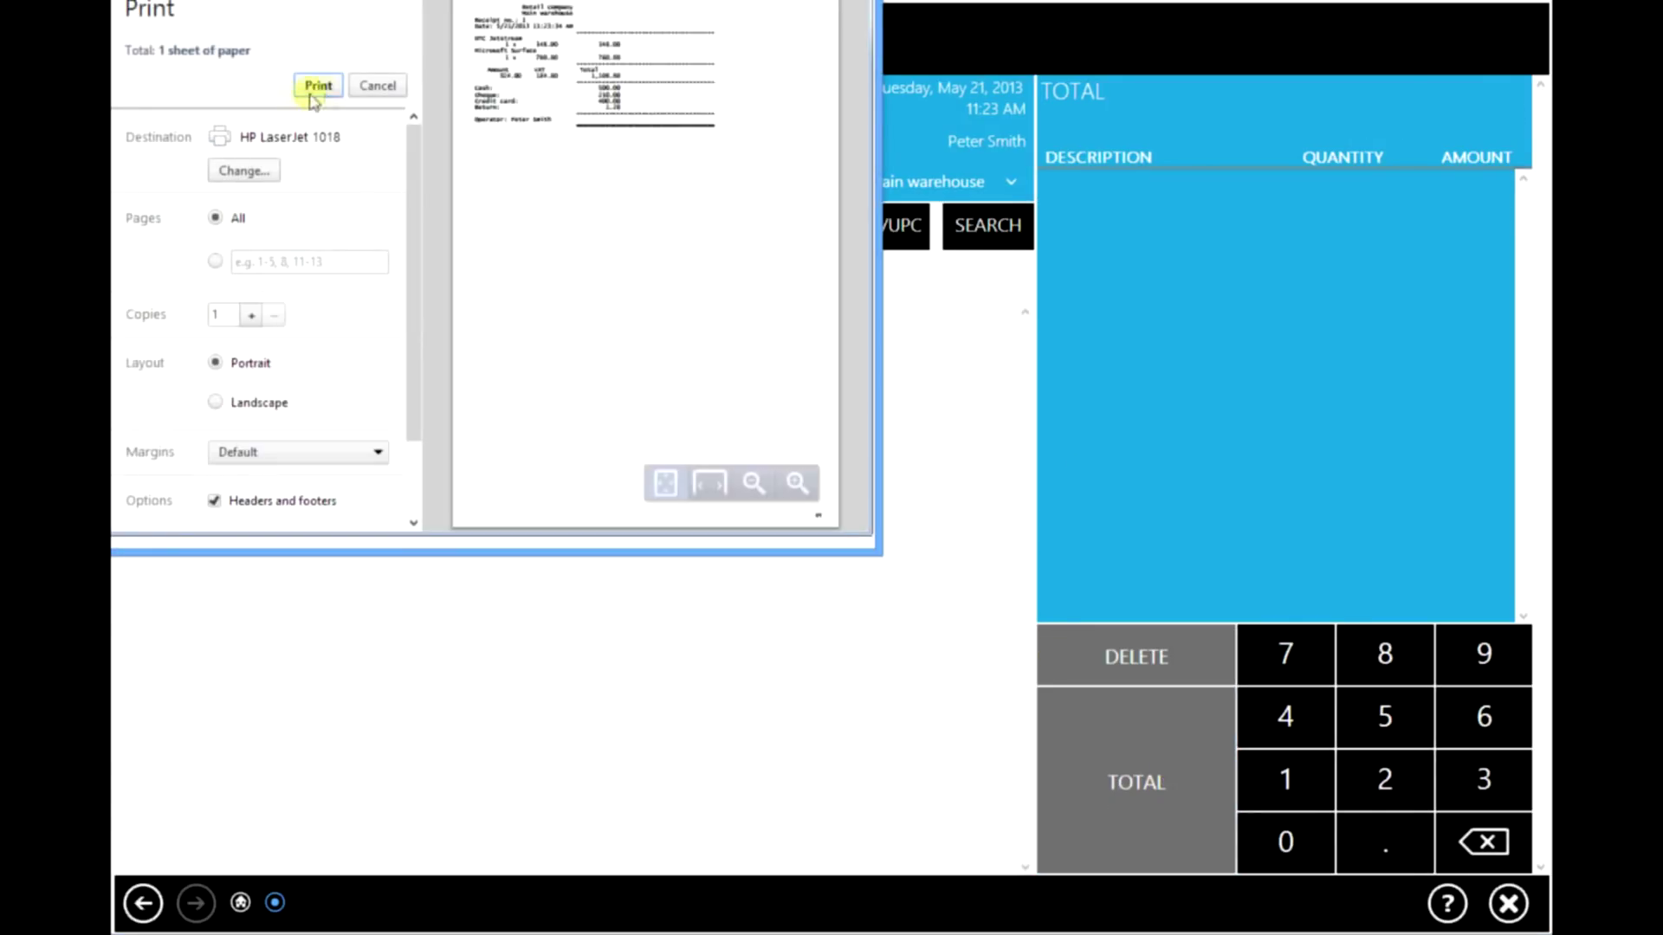
{"action": "left_click", "coordinate": [320, 86]}
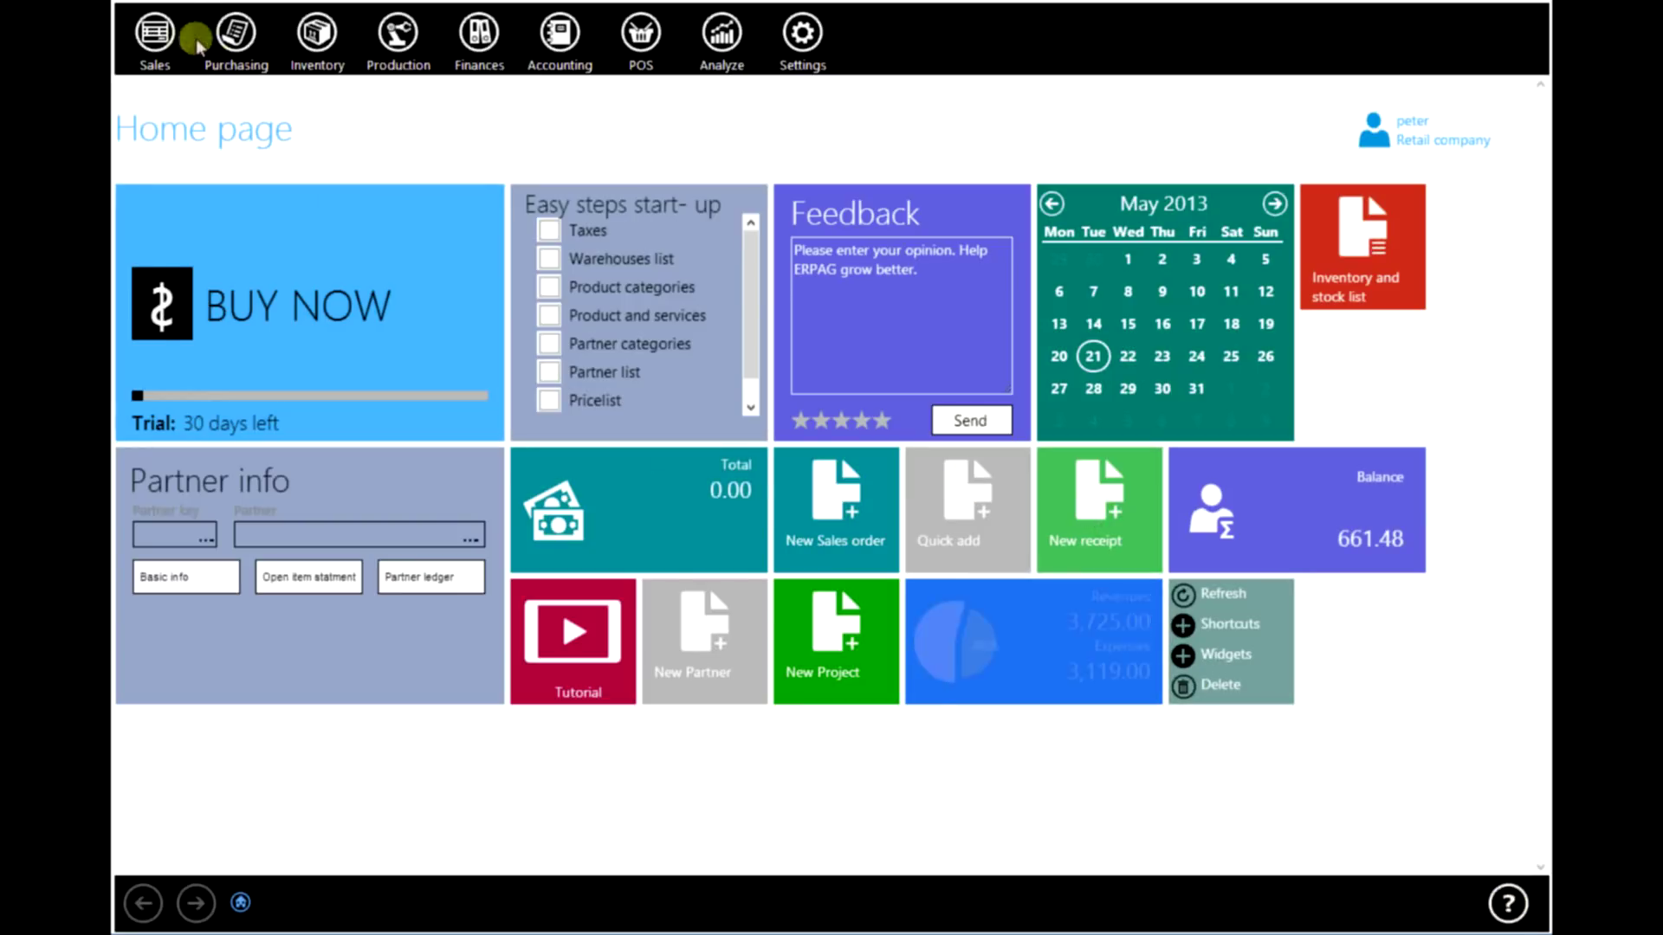
Step: Open auto-created collection 2 with HTC Jetstream and Microsoft Surface, then close it
{"action": "left_click", "coordinate": [157, 39]}
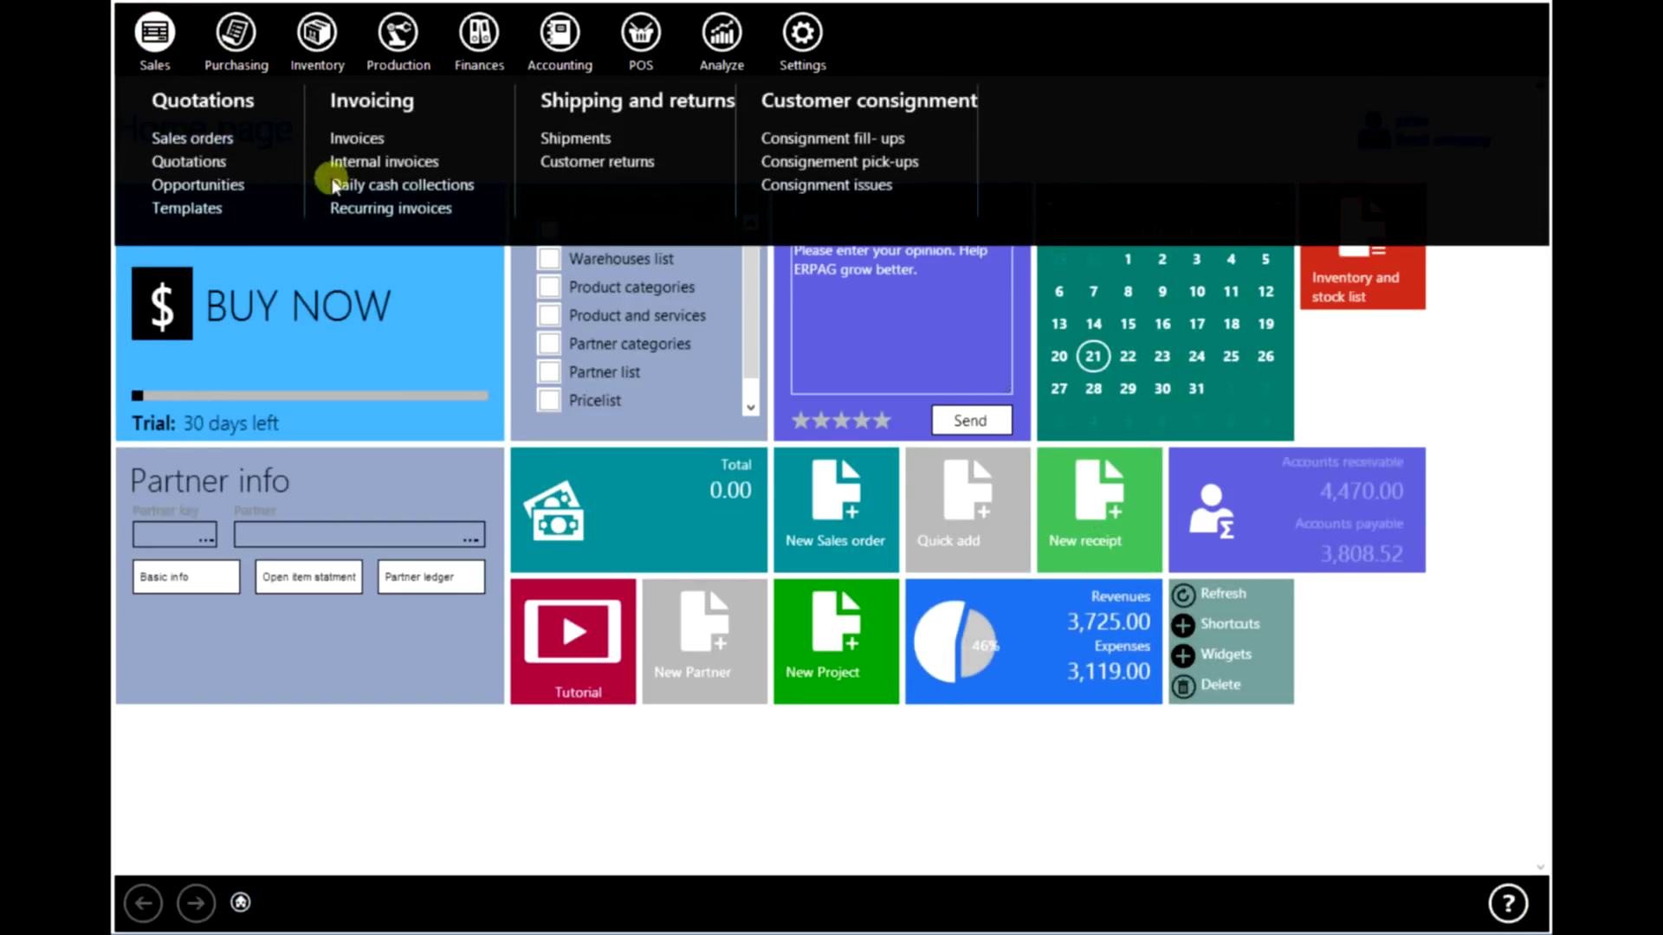
{"action": "left_click", "coordinate": [383, 173]}
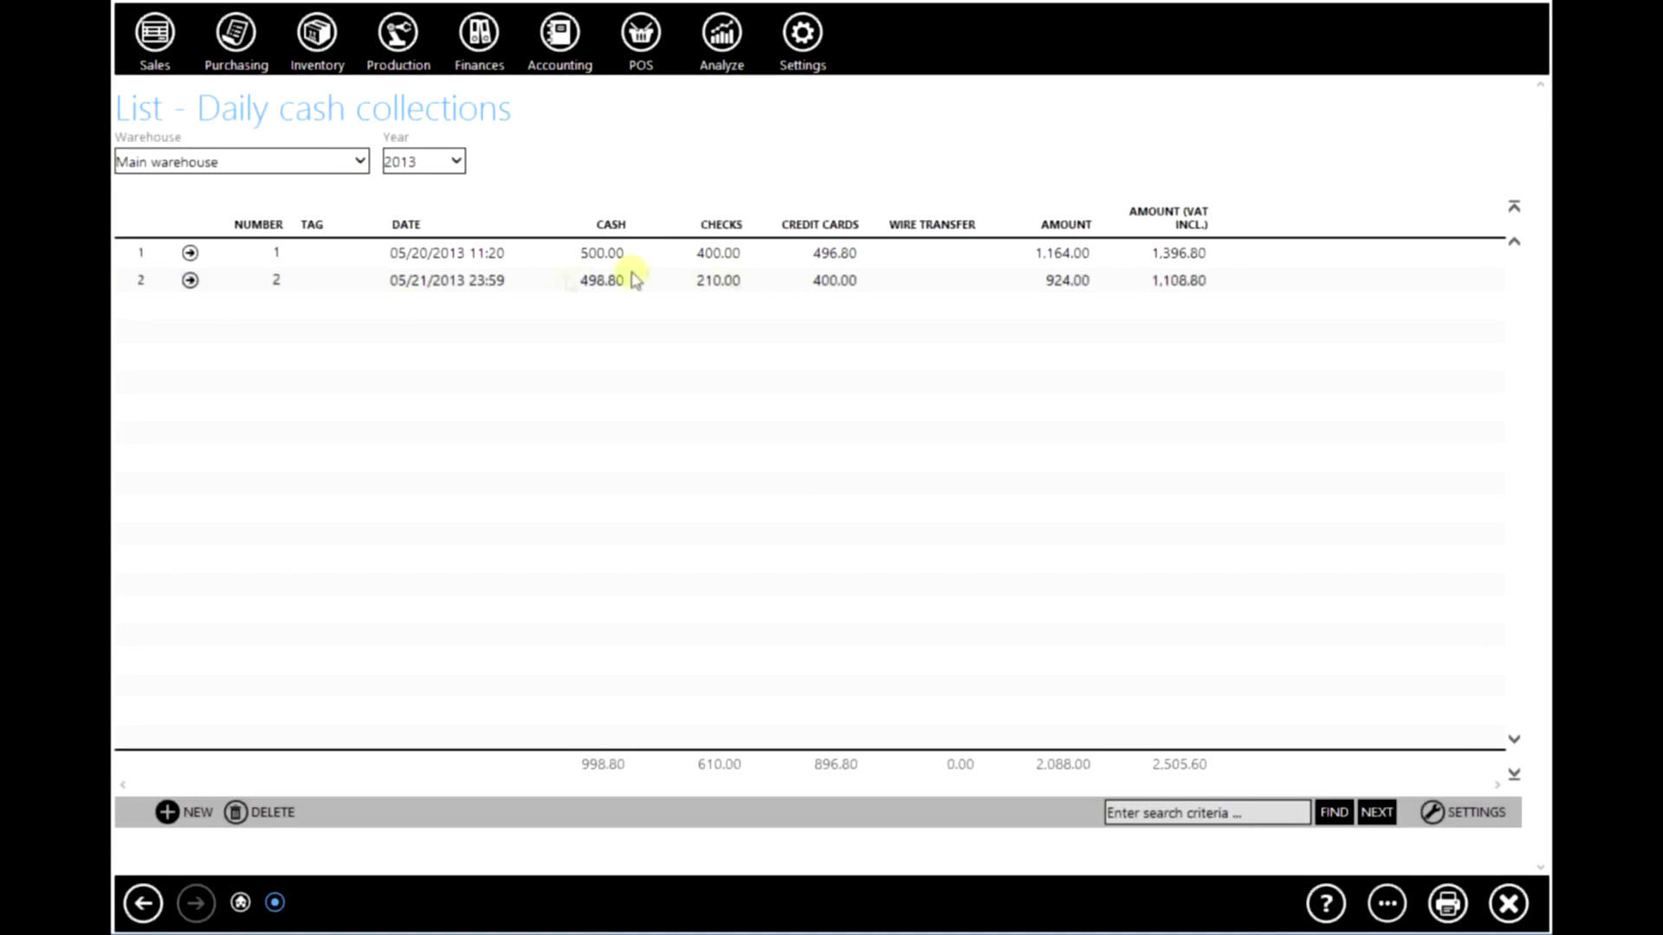
{"action": "left_click", "coordinate": [192, 281]}
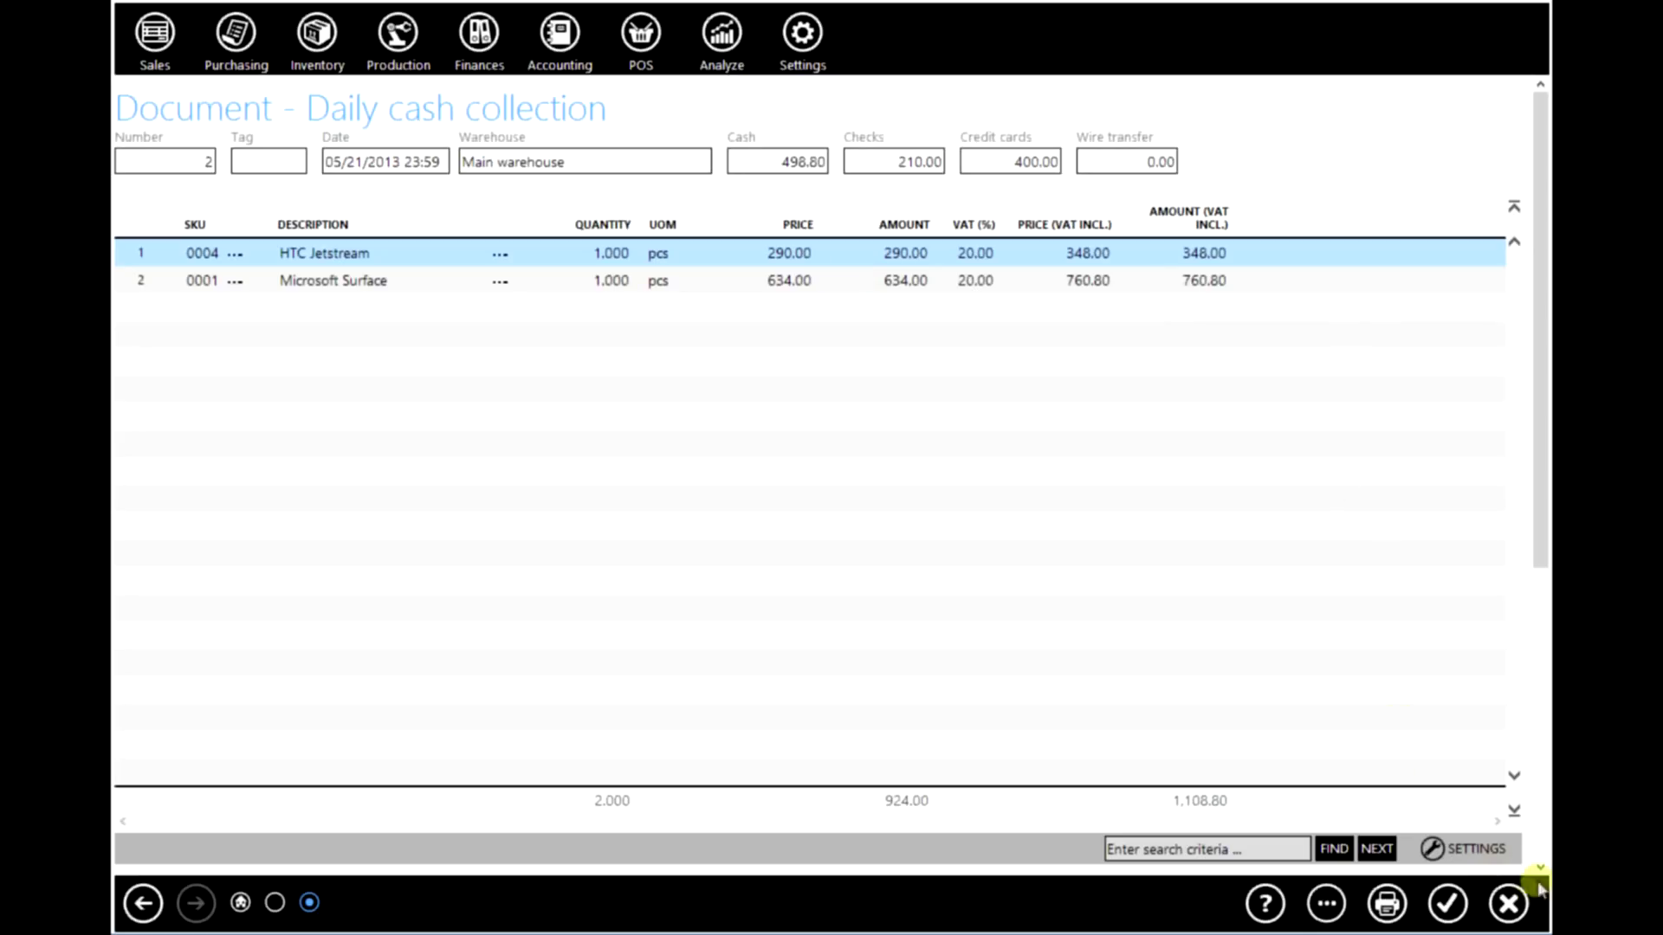
{"action": "left_click", "coordinate": [1452, 906]}
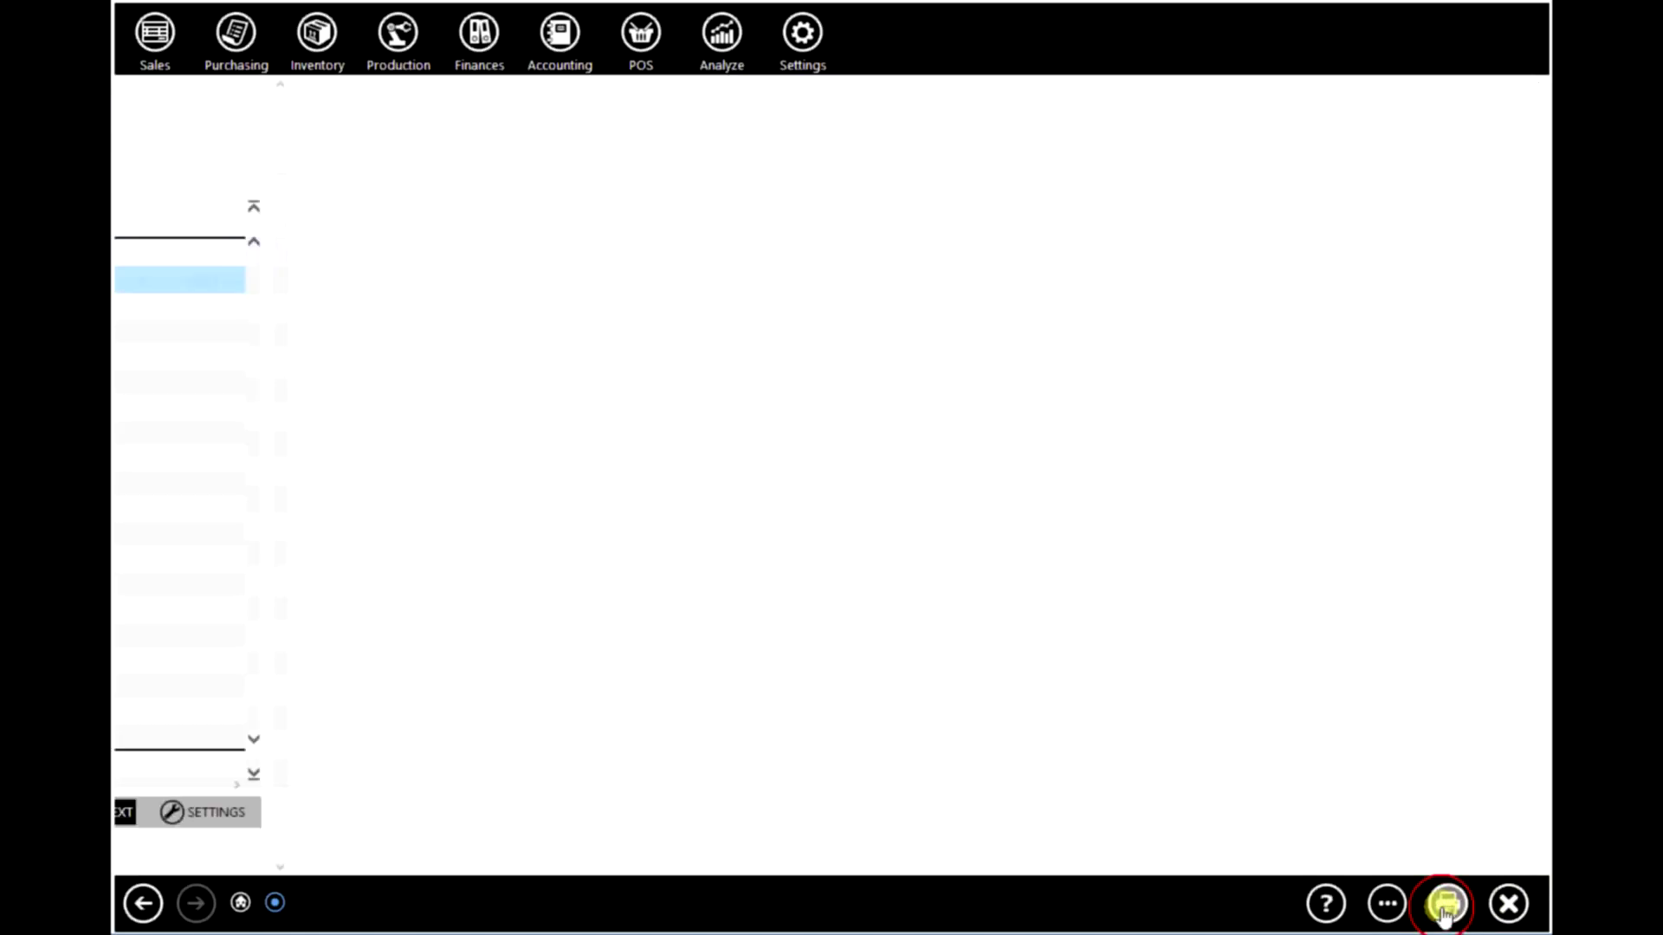
Step: Start a new POS receipt with Service and Asus TF700T
{"action": "left_click", "coordinate": [1506, 906]}
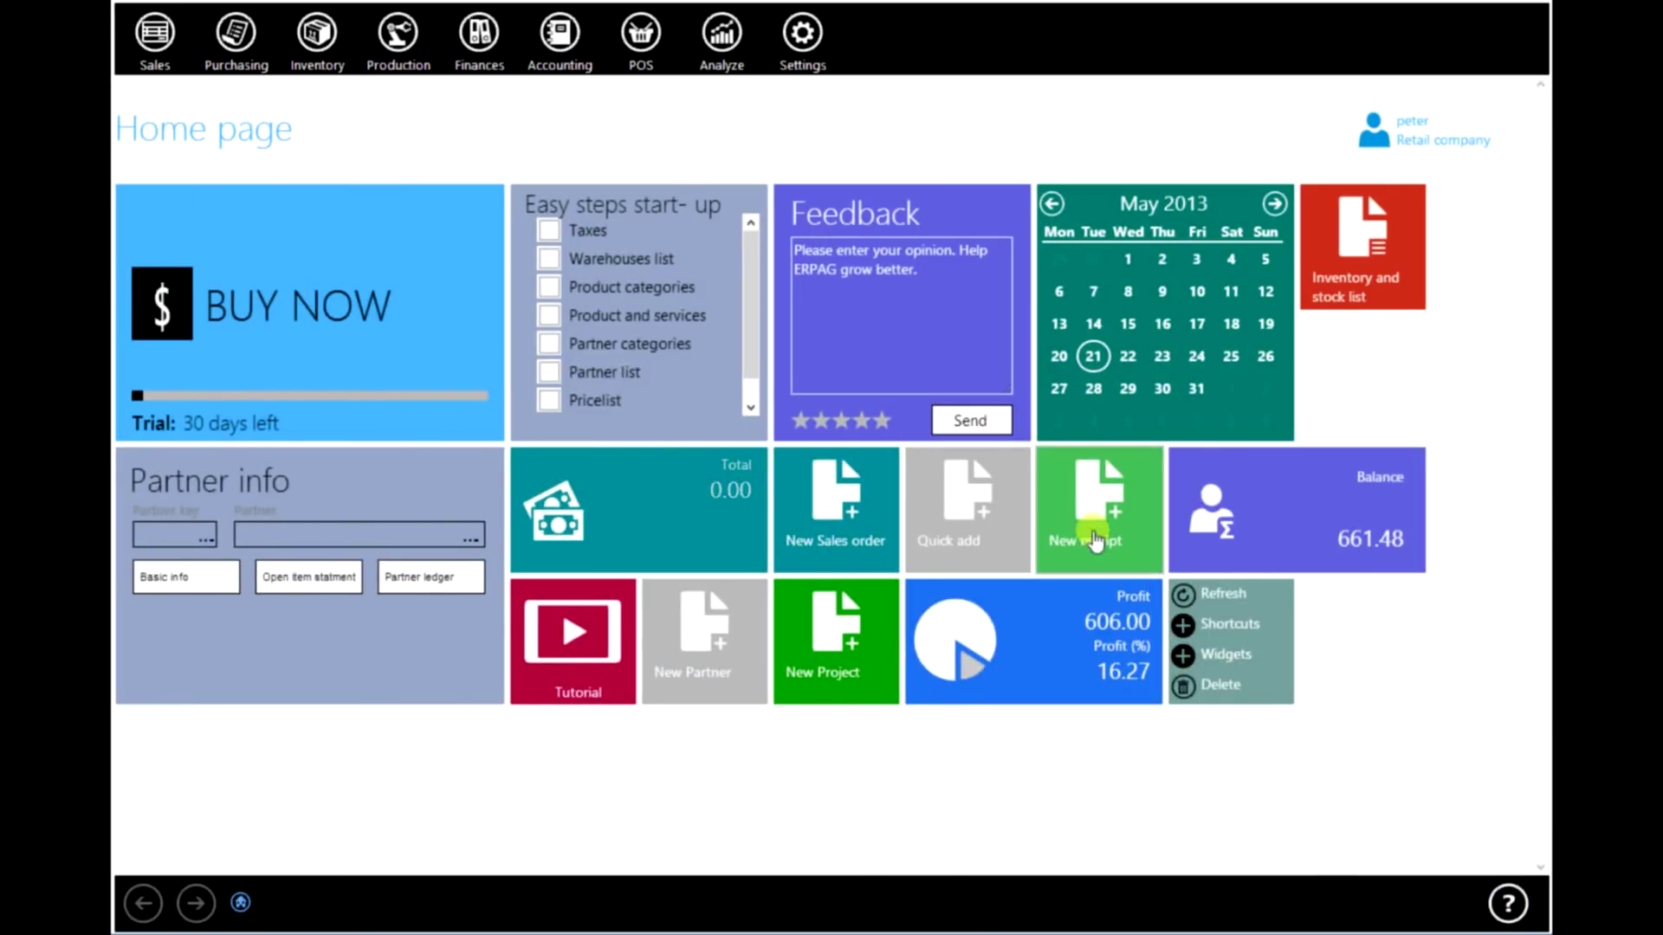
{"action": "left_click", "coordinate": [1093, 526]}
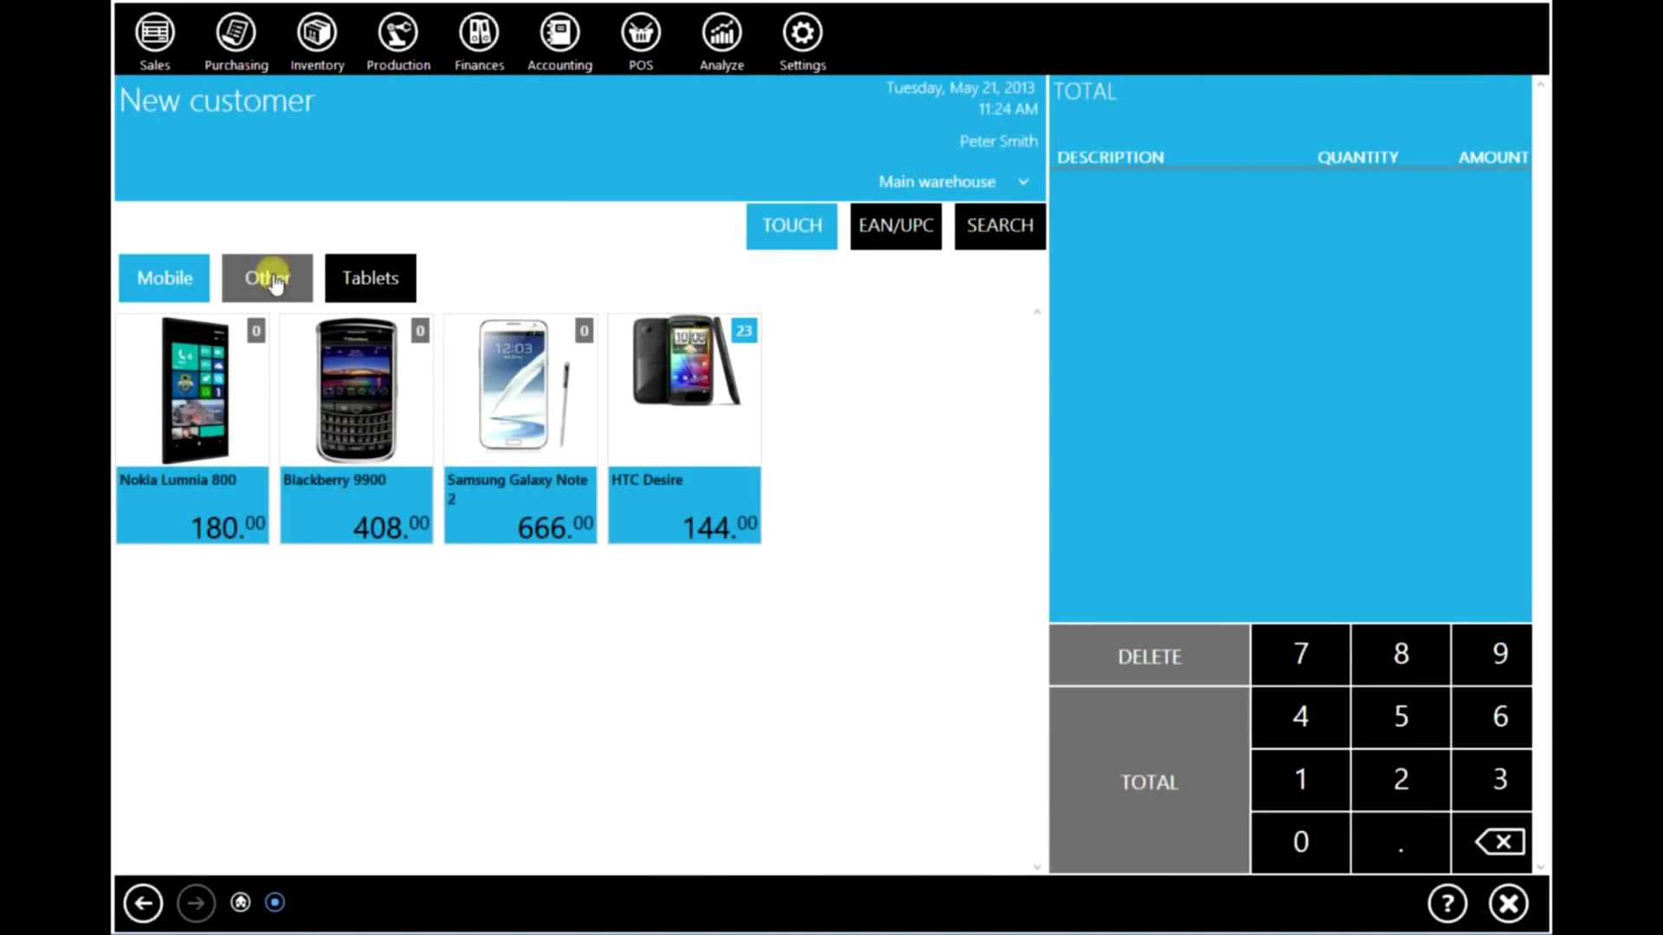
{"action": "left_click", "coordinate": [267, 276]}
{"action": "left_click", "coordinate": [228, 416]}
{"action": "left_click", "coordinate": [371, 277]}
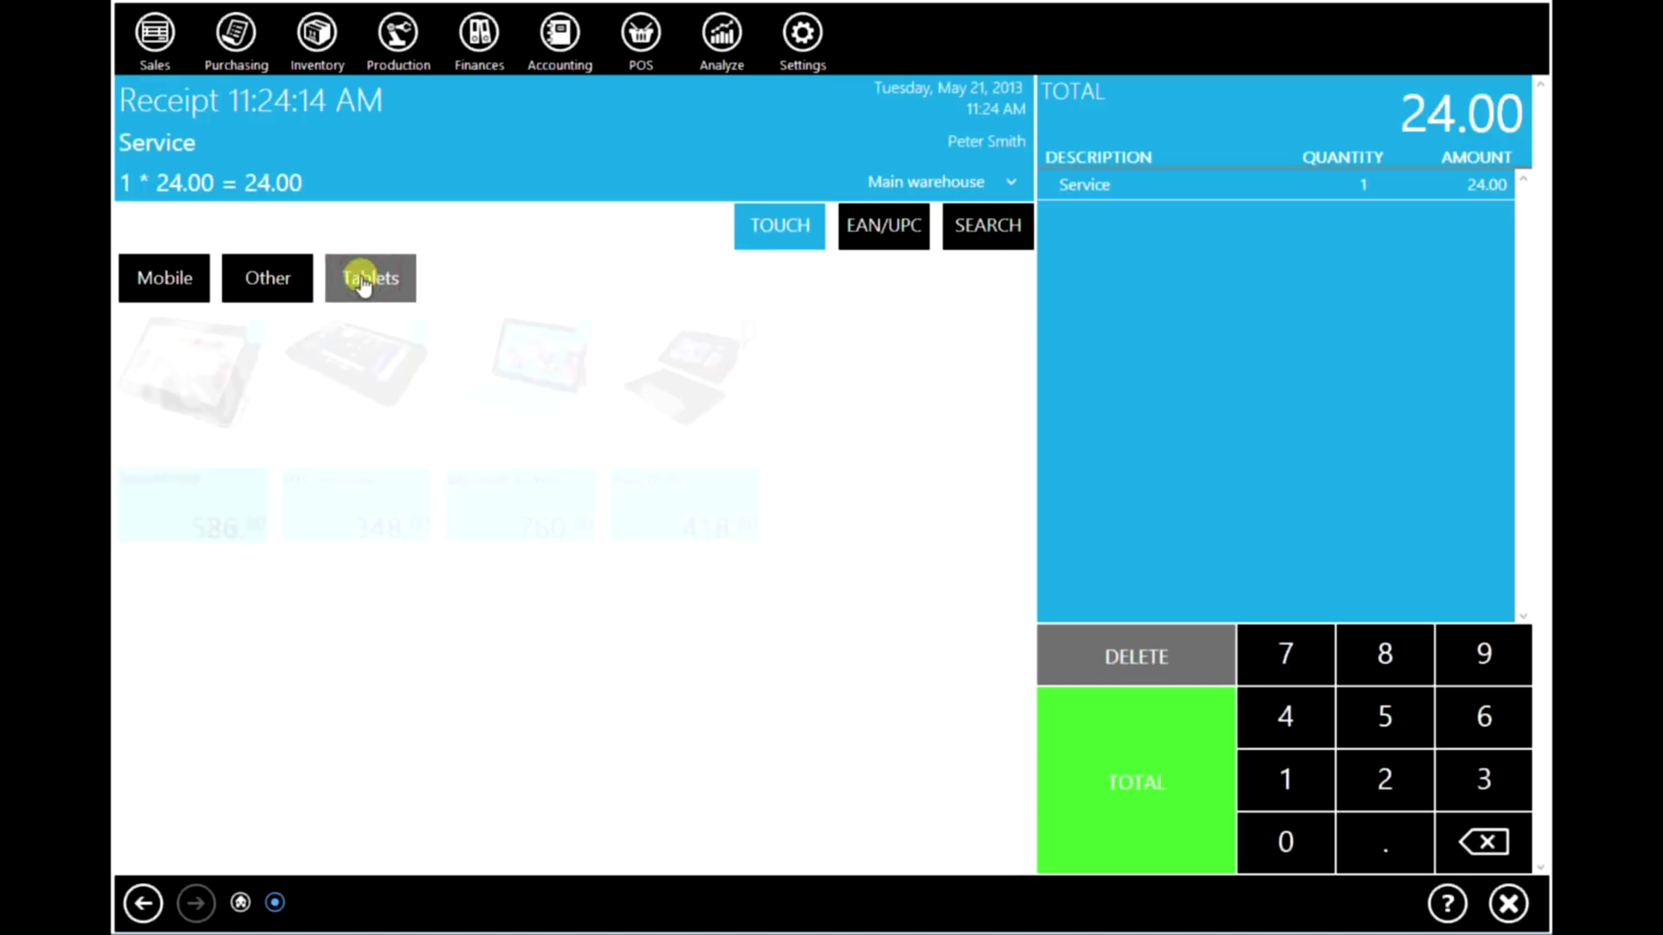
{"action": "left_click", "coordinate": [183, 376]}
Step: Total and print the 610.80 receipt, then close the POS screen
{"action": "left_click", "coordinate": [1135, 781]}
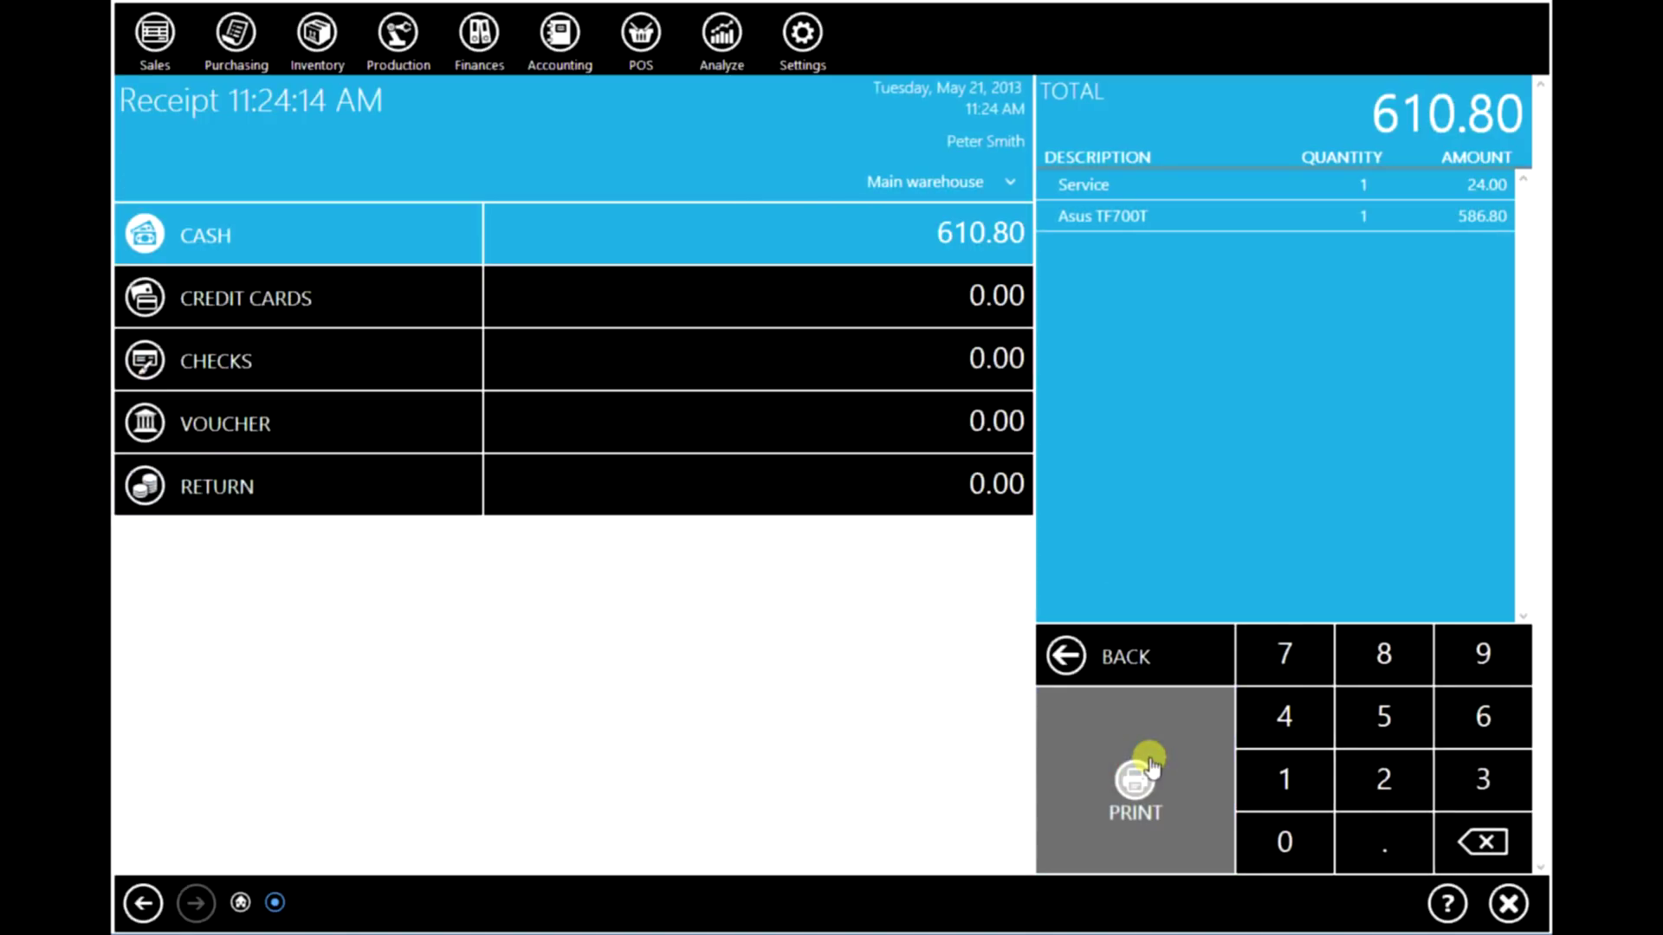
{"action": "left_click", "coordinate": [1136, 780]}
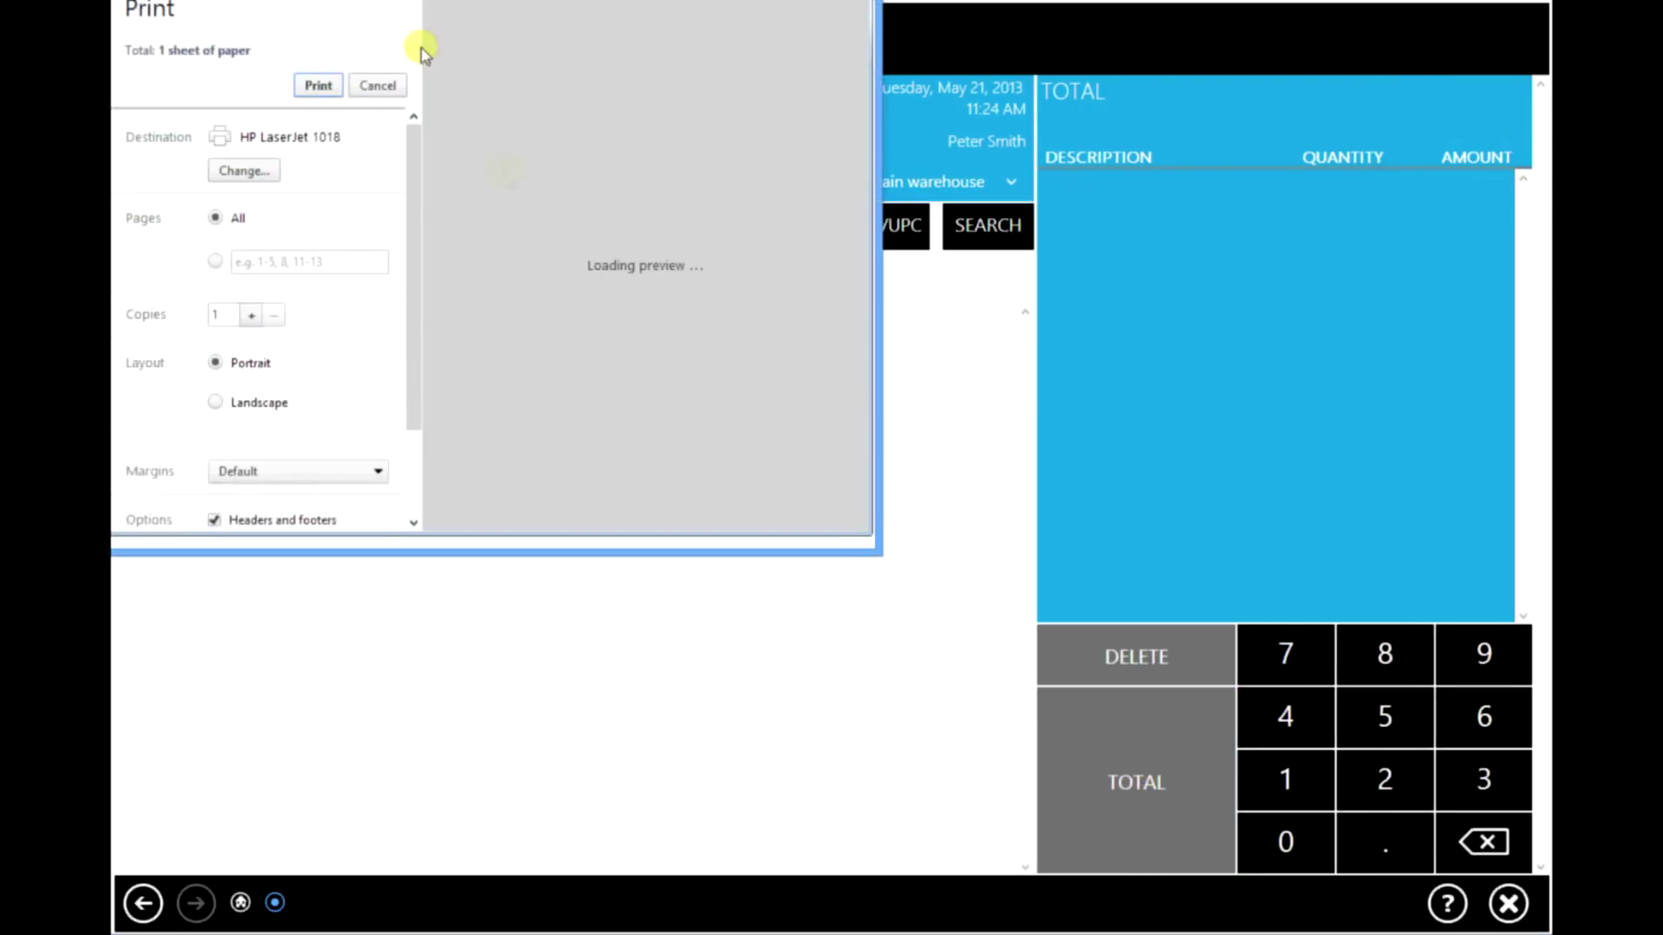
{"action": "left_click", "coordinate": [311, 79]}
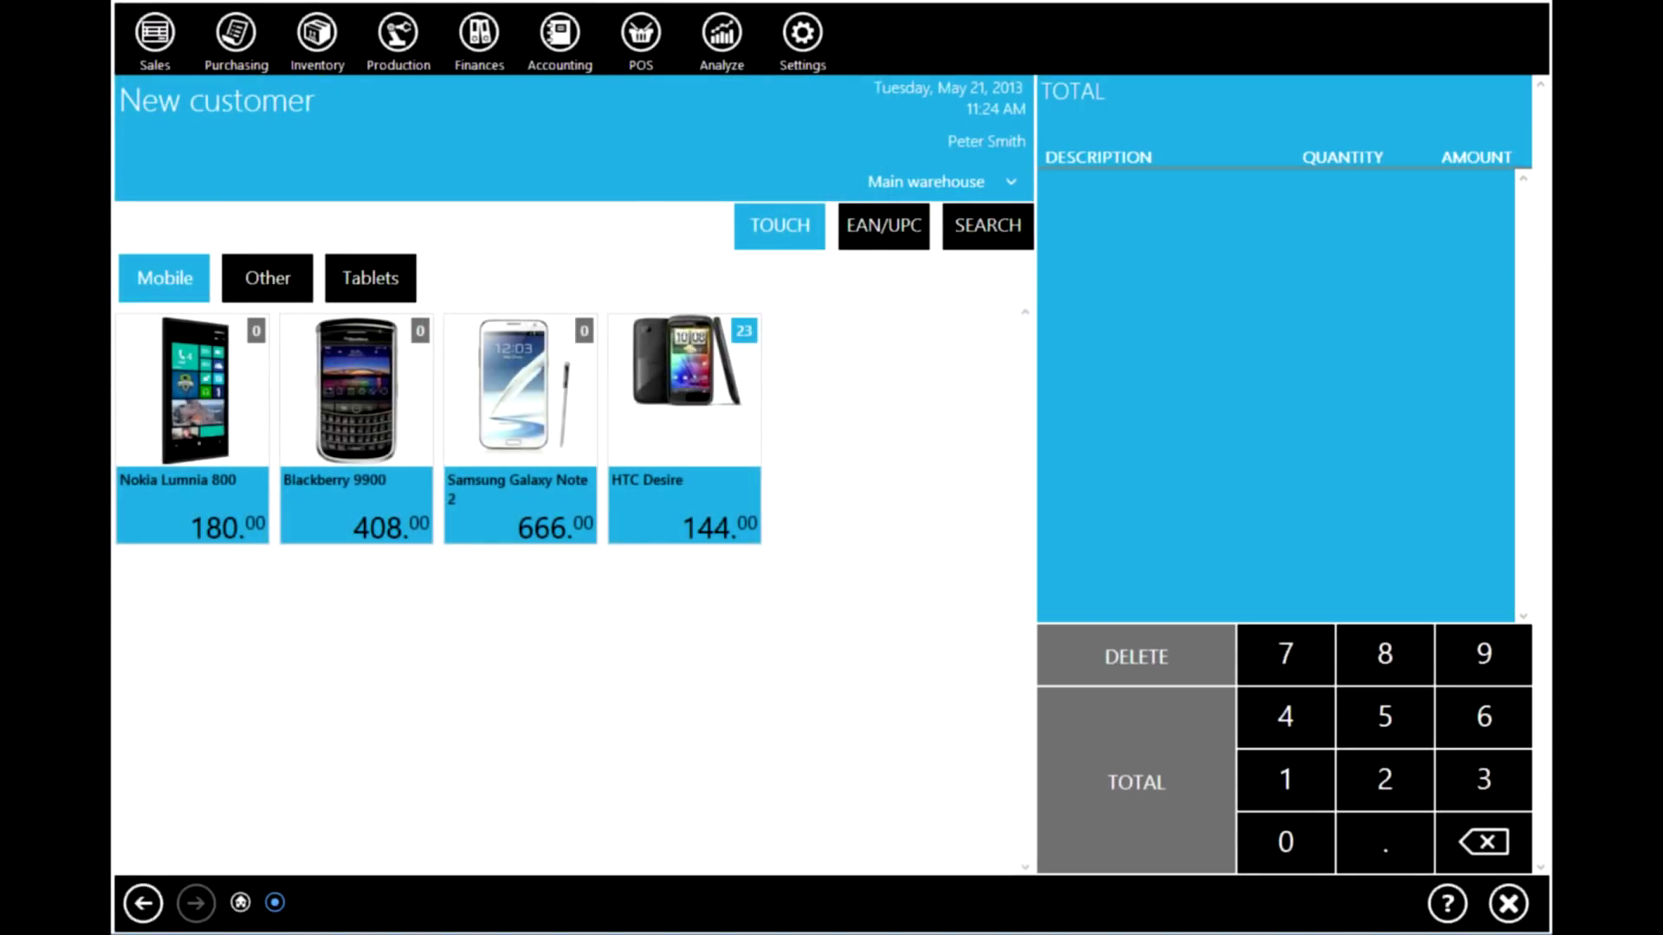
{"action": "left_click", "coordinate": [1507, 903]}
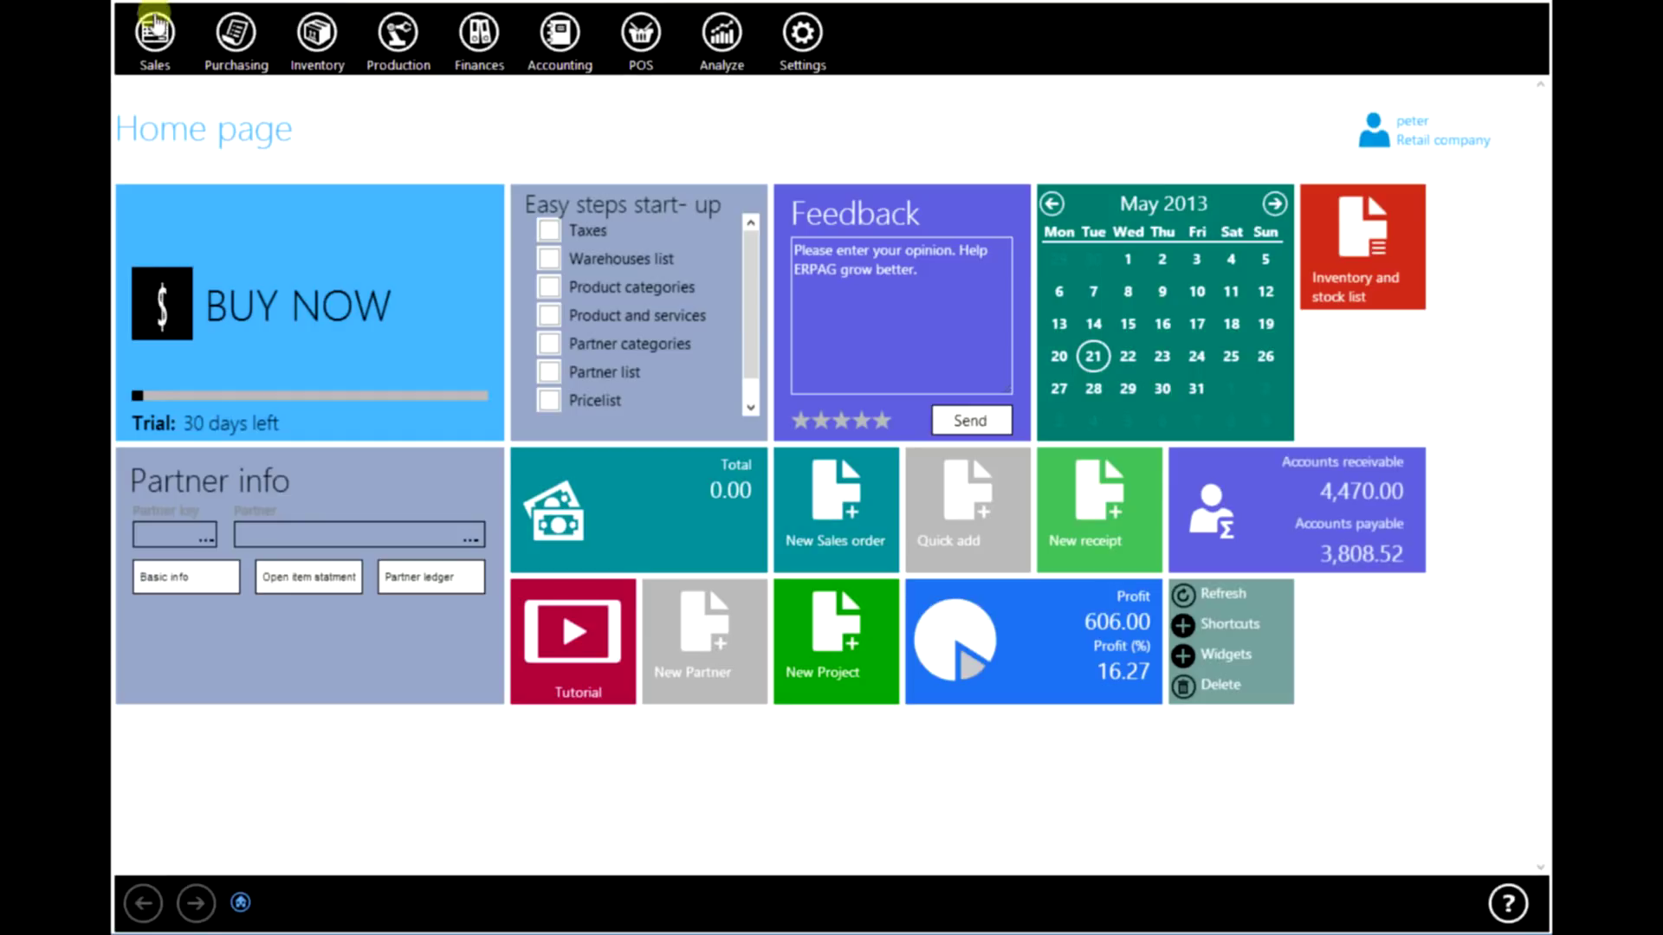
Step: Review daily cash collection 2 (four items, 1,719.60) from Sales > Daily cash collections, then return to the list
{"action": "left_click", "coordinate": [155, 31]}
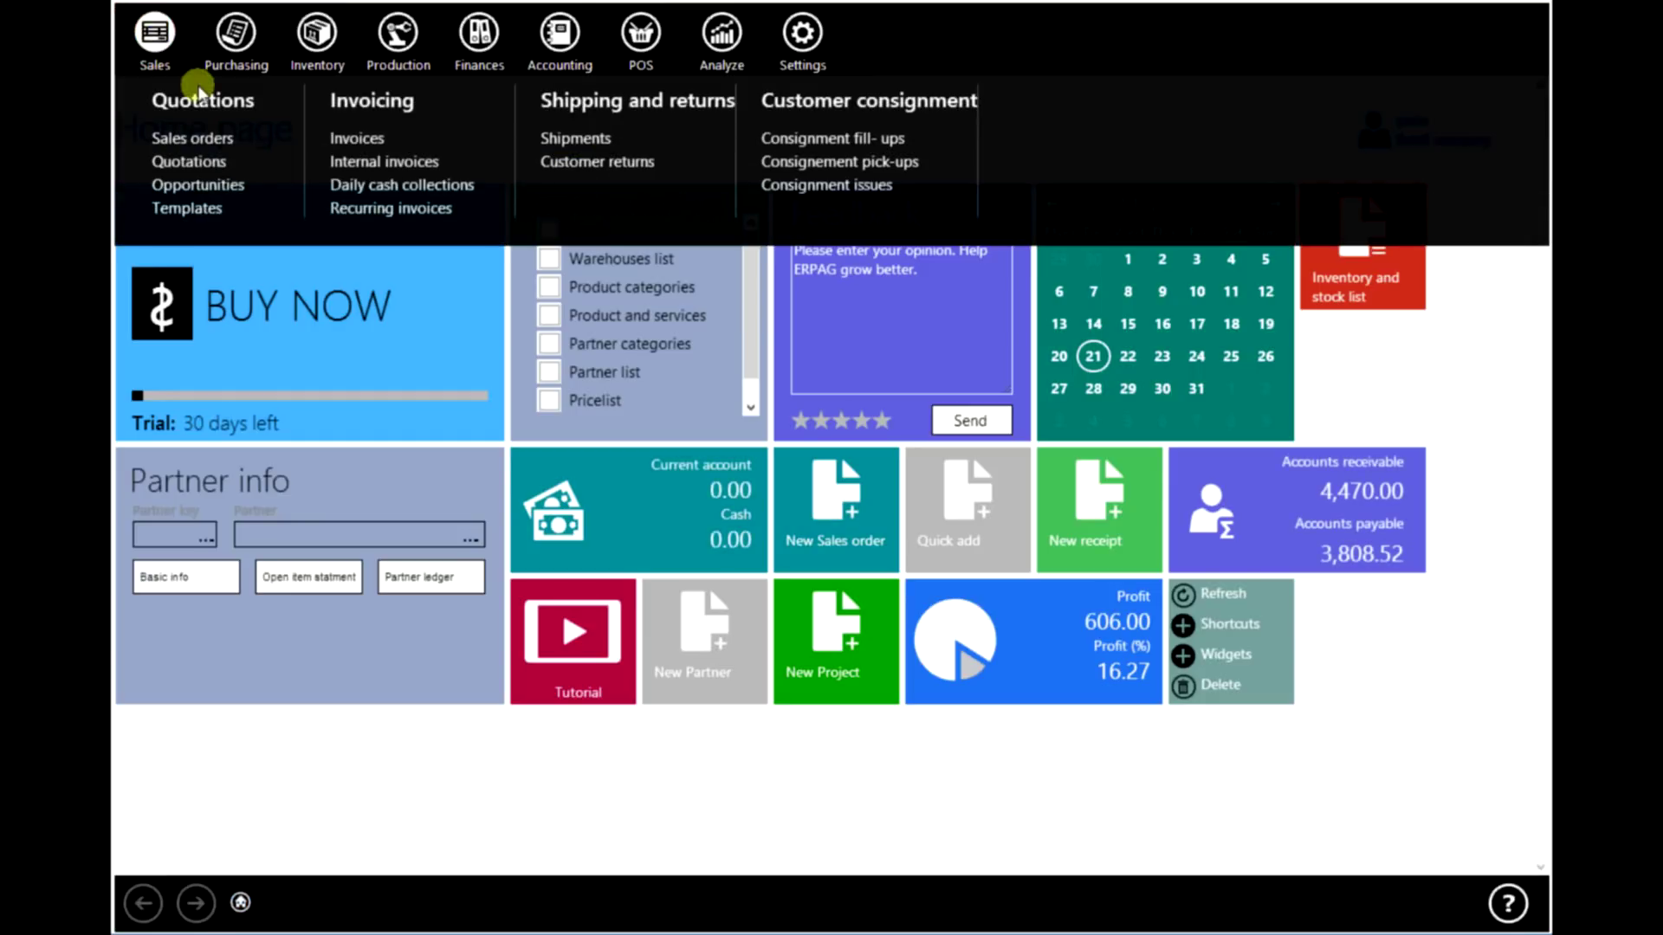
{"action": "left_click", "coordinate": [384, 185]}
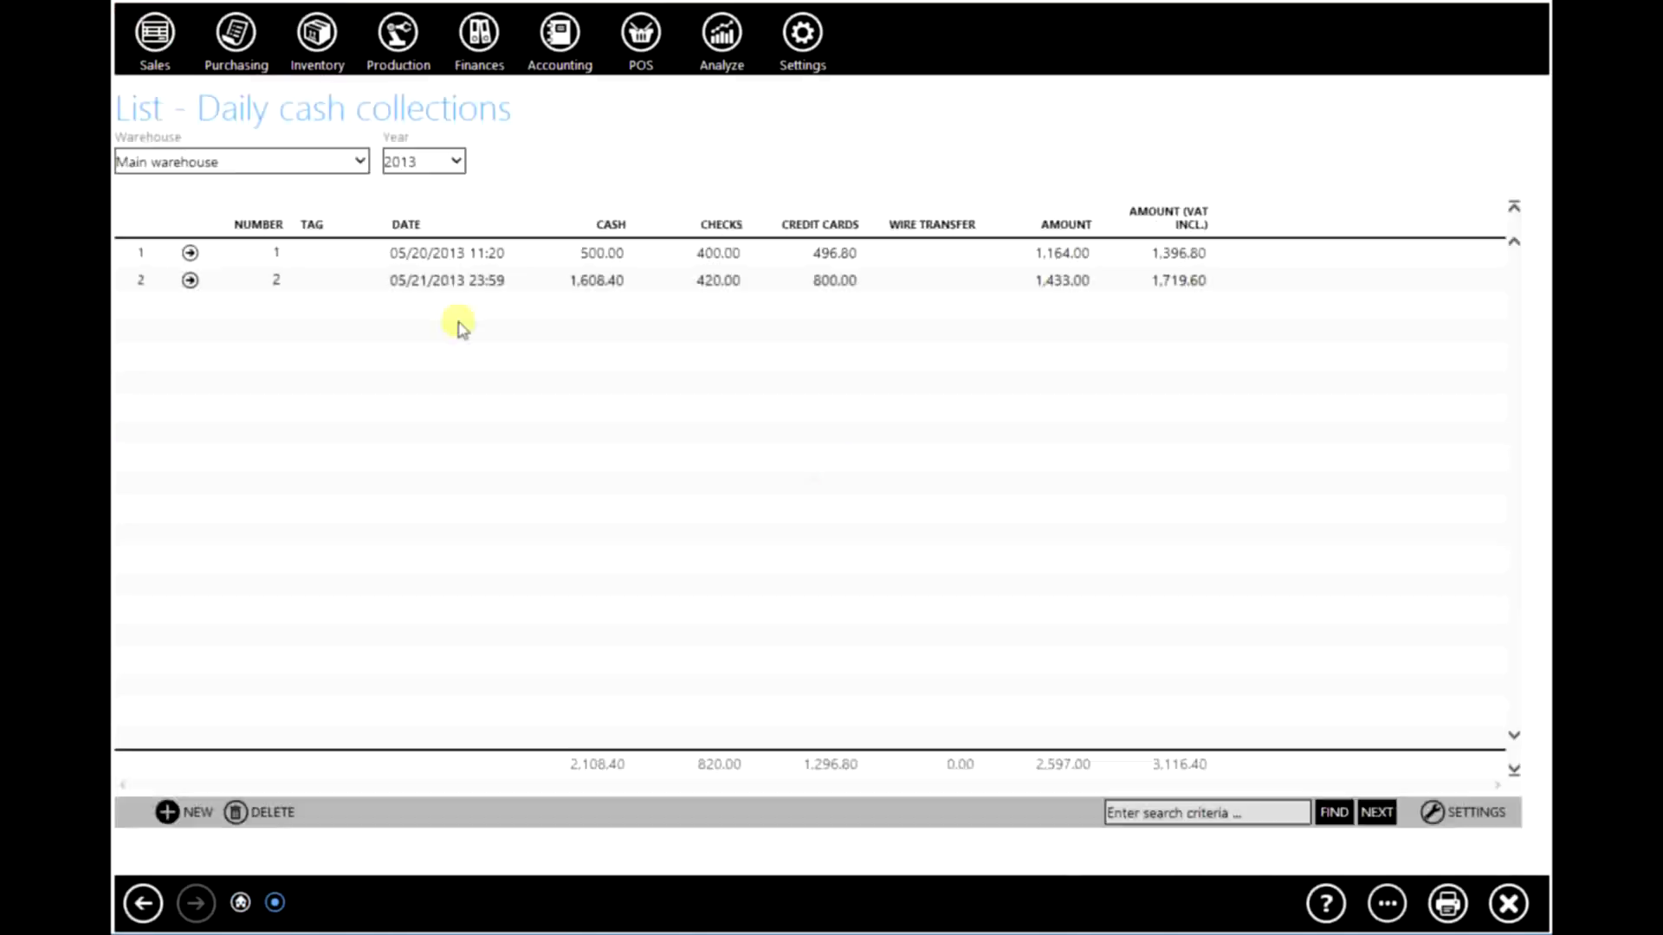
{"action": "left_click", "coordinate": [191, 282]}
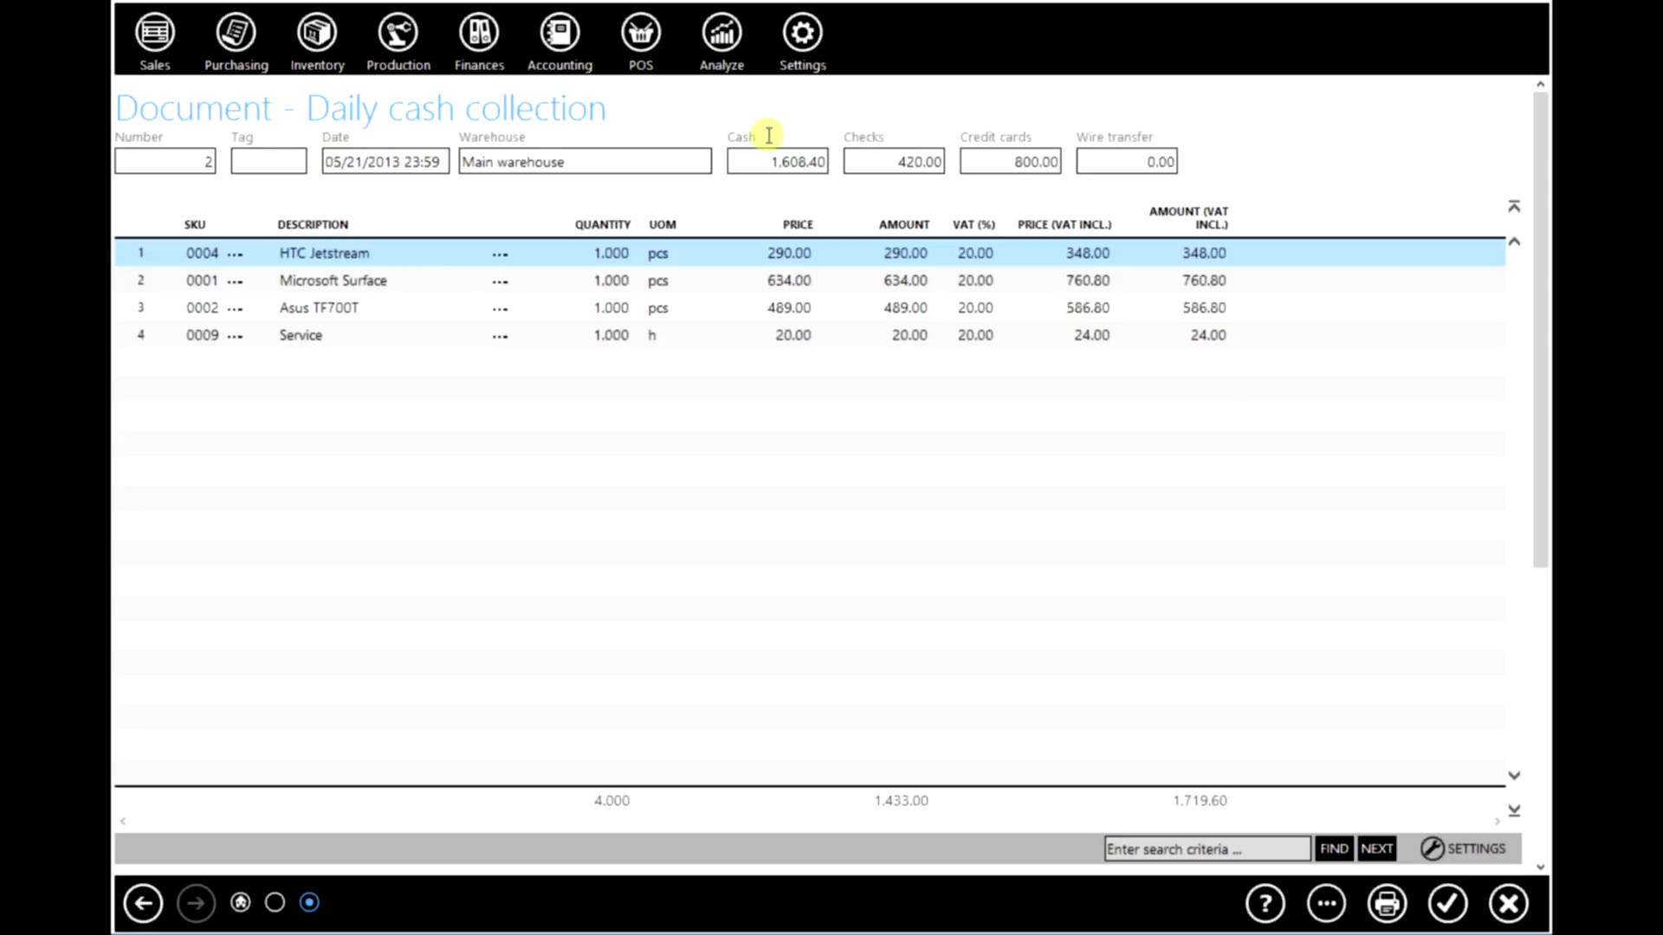
{"action": "left_click", "coordinate": [1507, 906]}
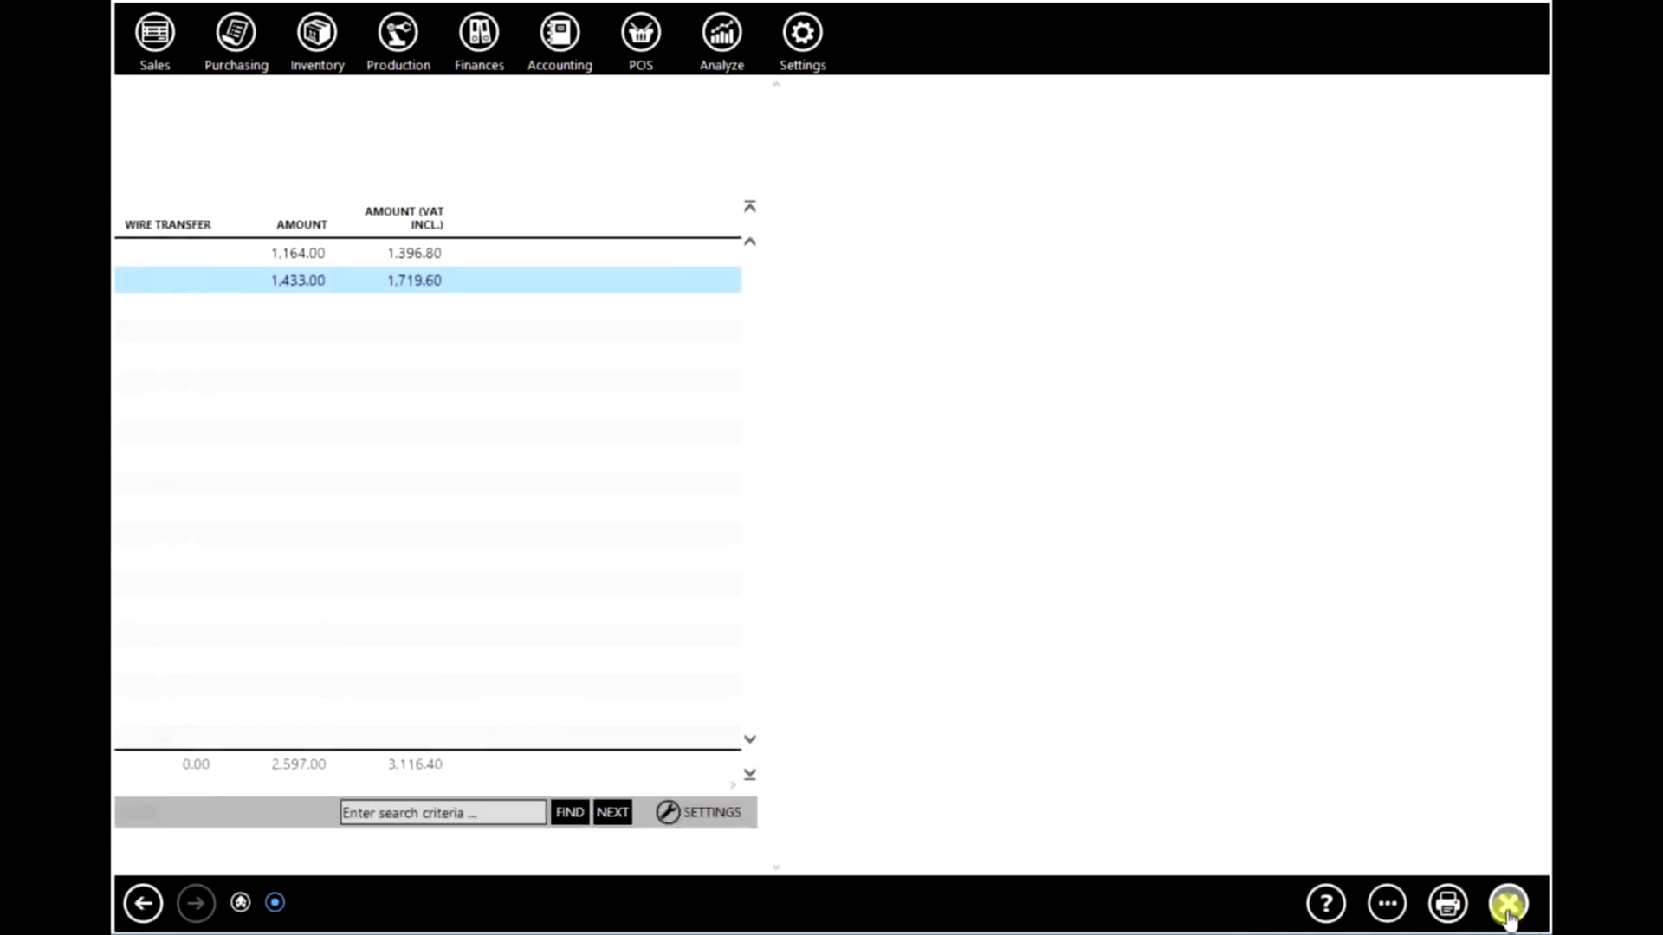